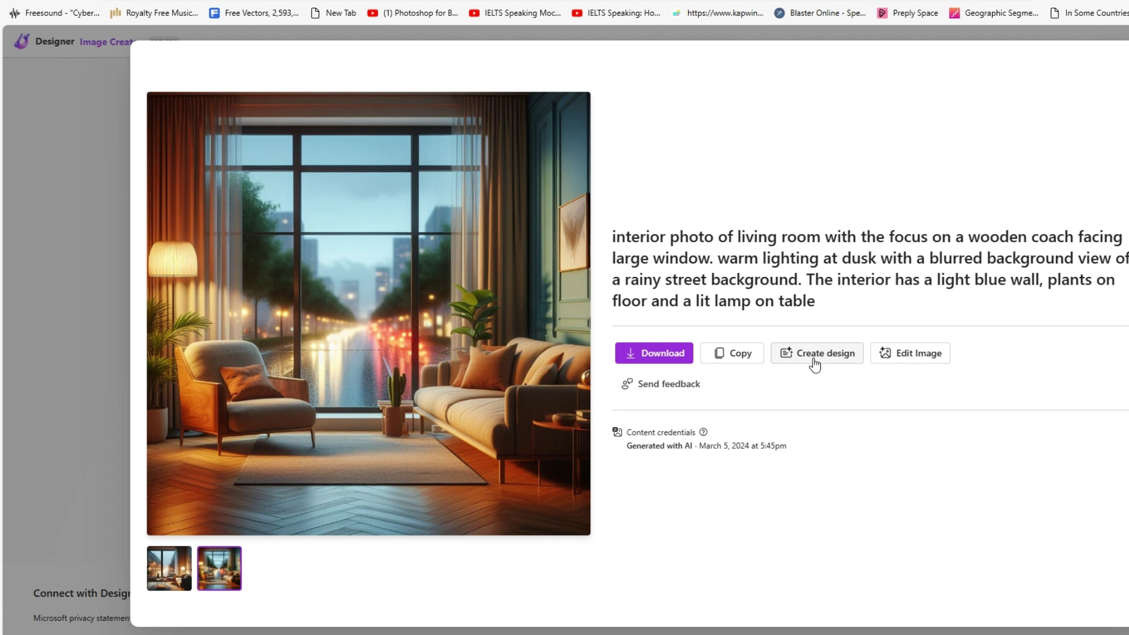
Step: Start a design from the generated living room image and browse the example design prompts
click(778, 355)
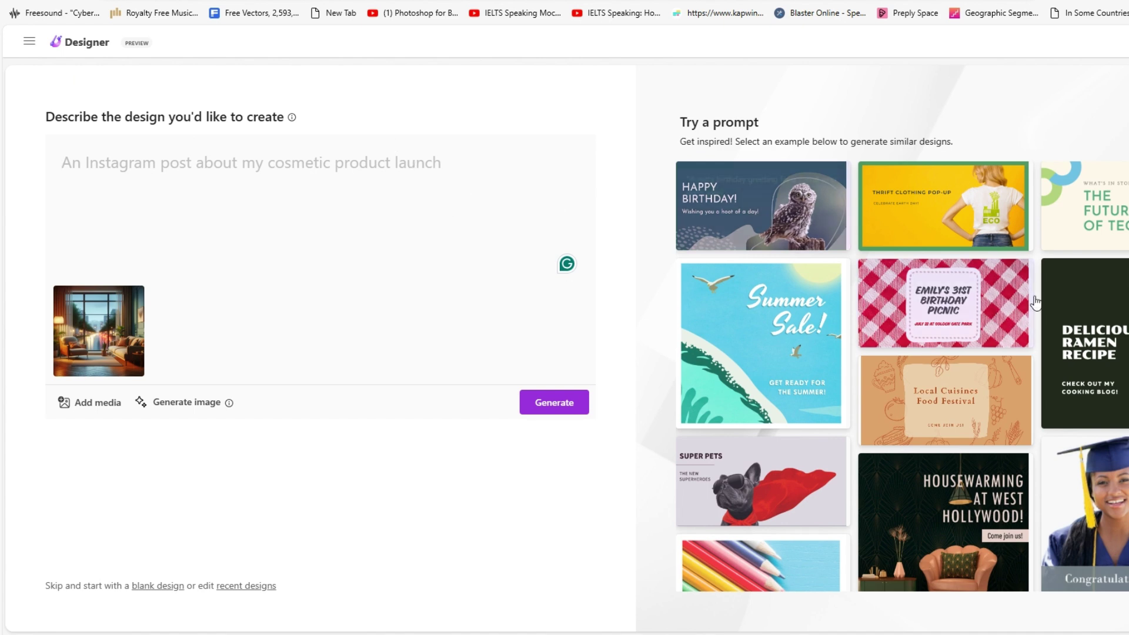
scroll(1008, 354, down, 10)
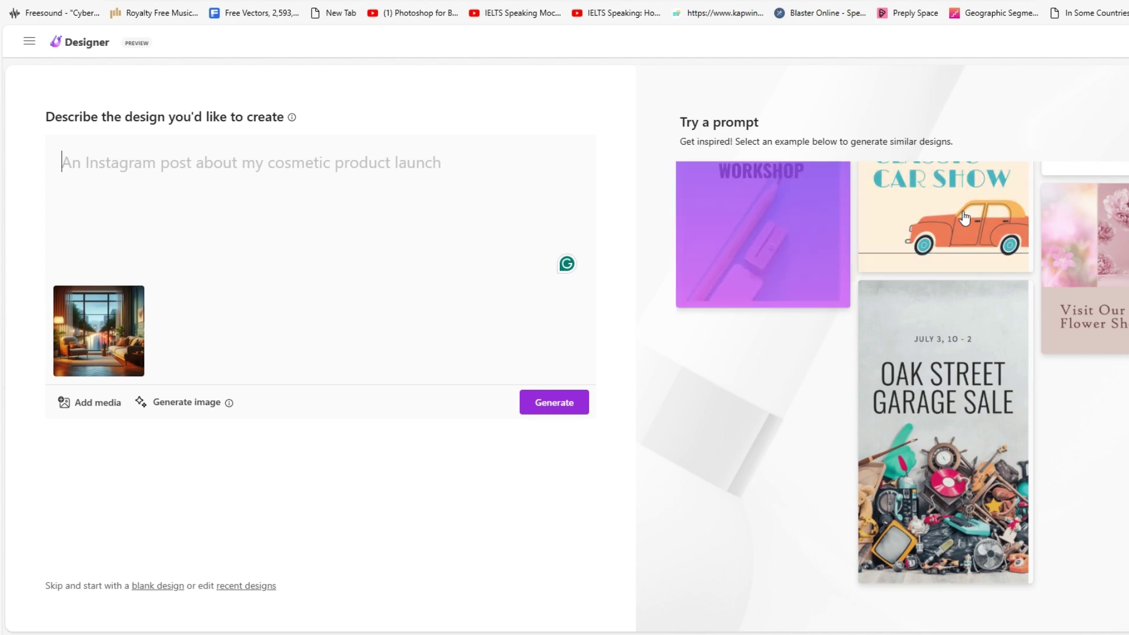
scroll(830, 282, up, 2)
scroll(830, 282, up, 2)
scroll(829, 294, up, 2)
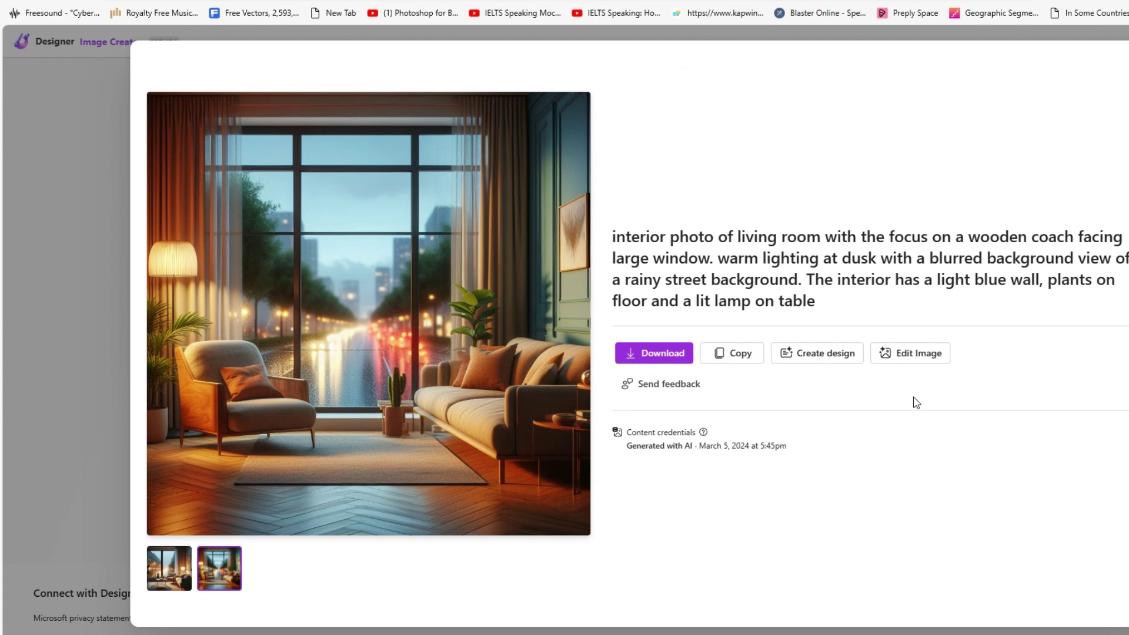
Step: Open the living room image for editing, apply Auto adjust and restore the original
click(918, 356)
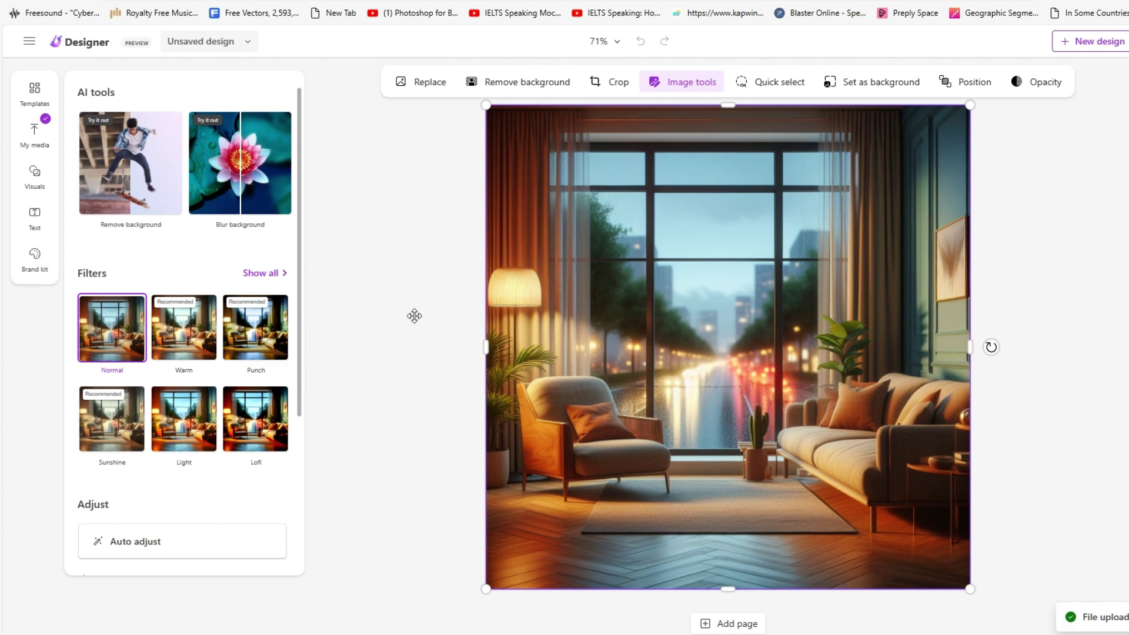
click(169, 557)
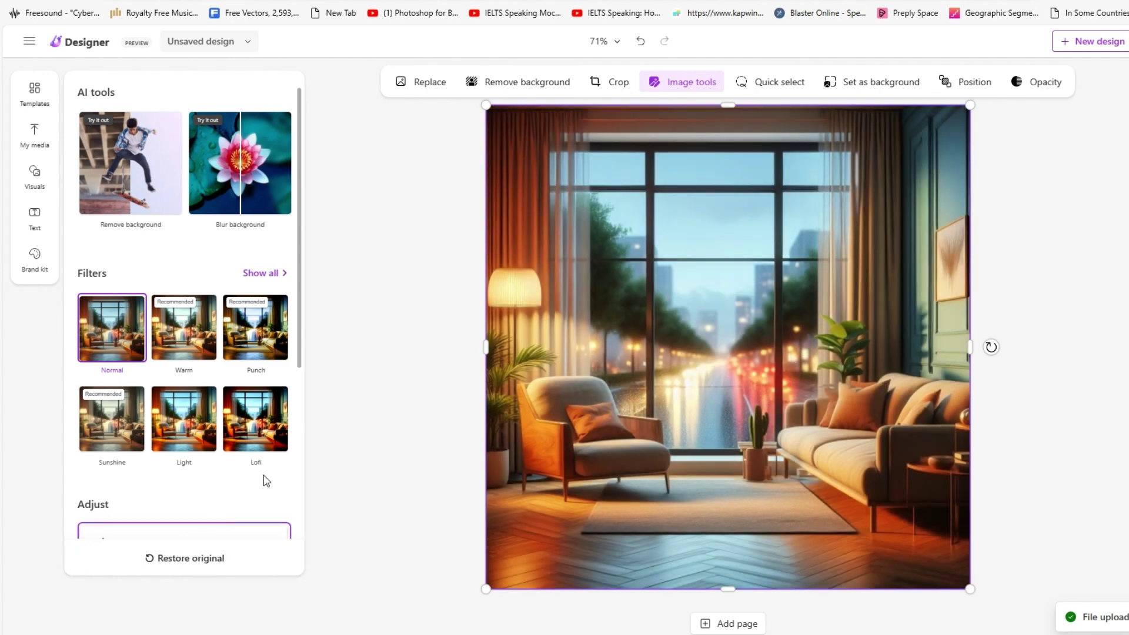
click(191, 560)
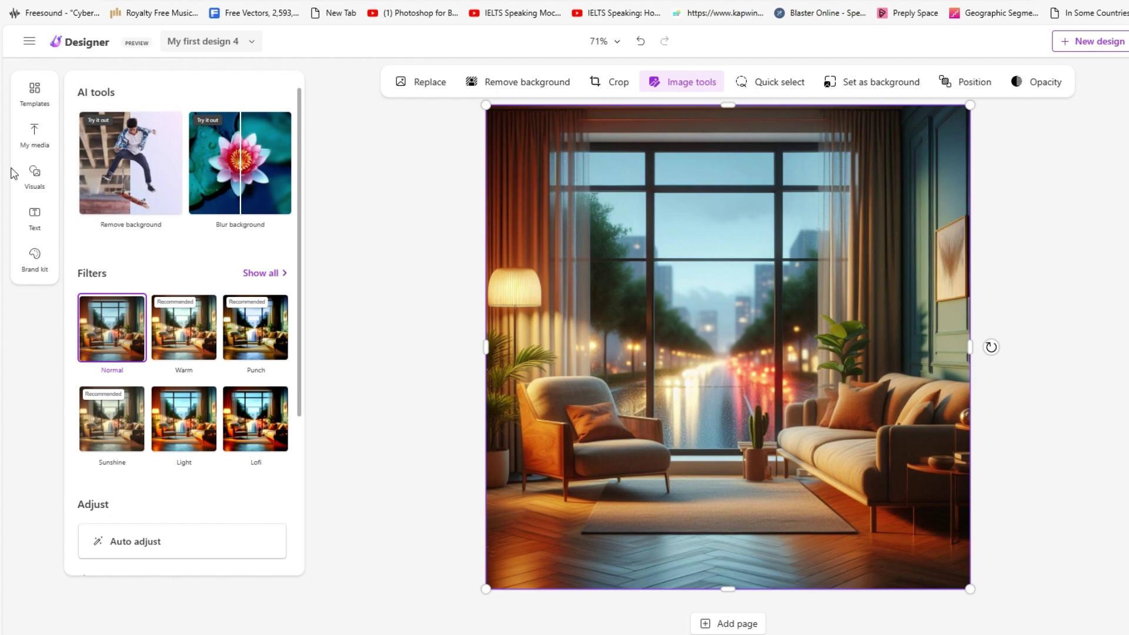
Step: Look through the uploaded media, the replacement sources and the image tools for the living room picture
click(35, 146)
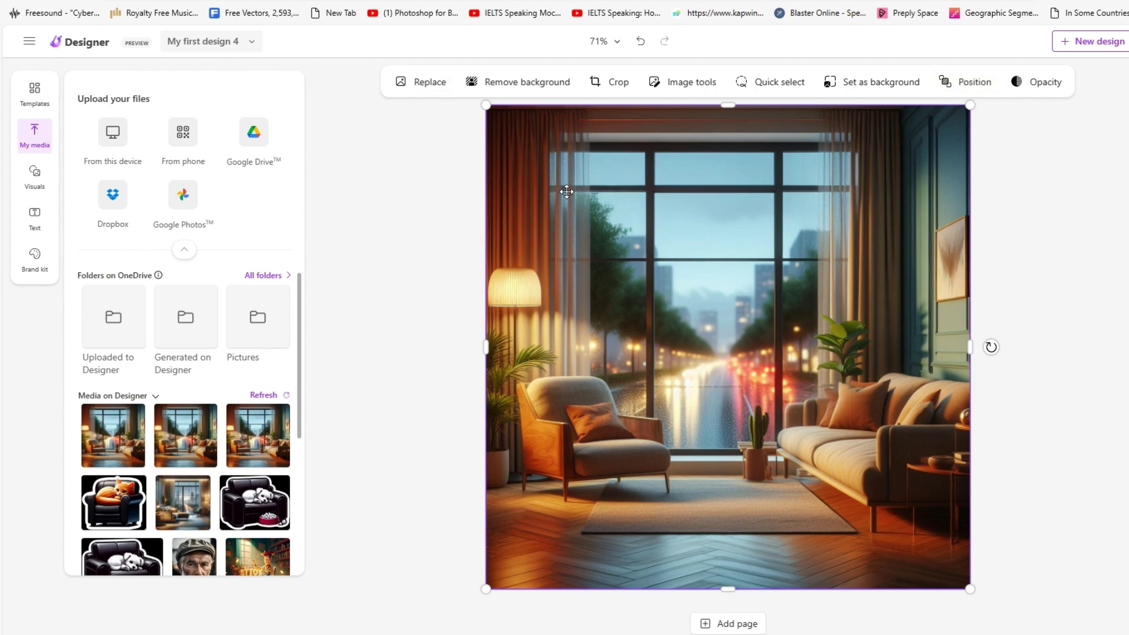
click(437, 87)
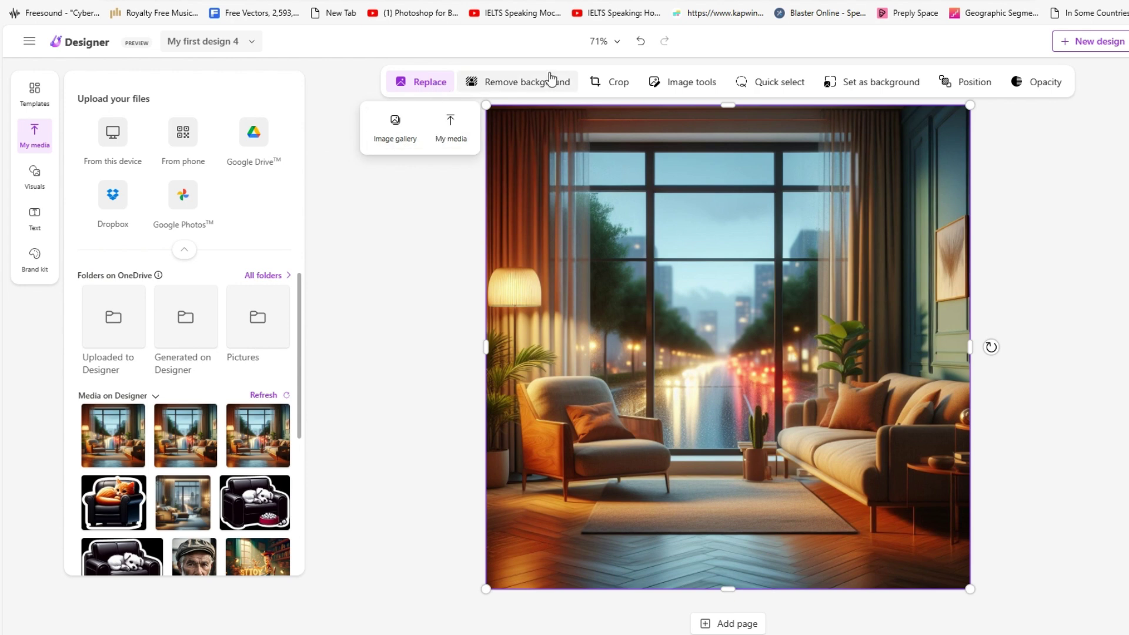
click(691, 93)
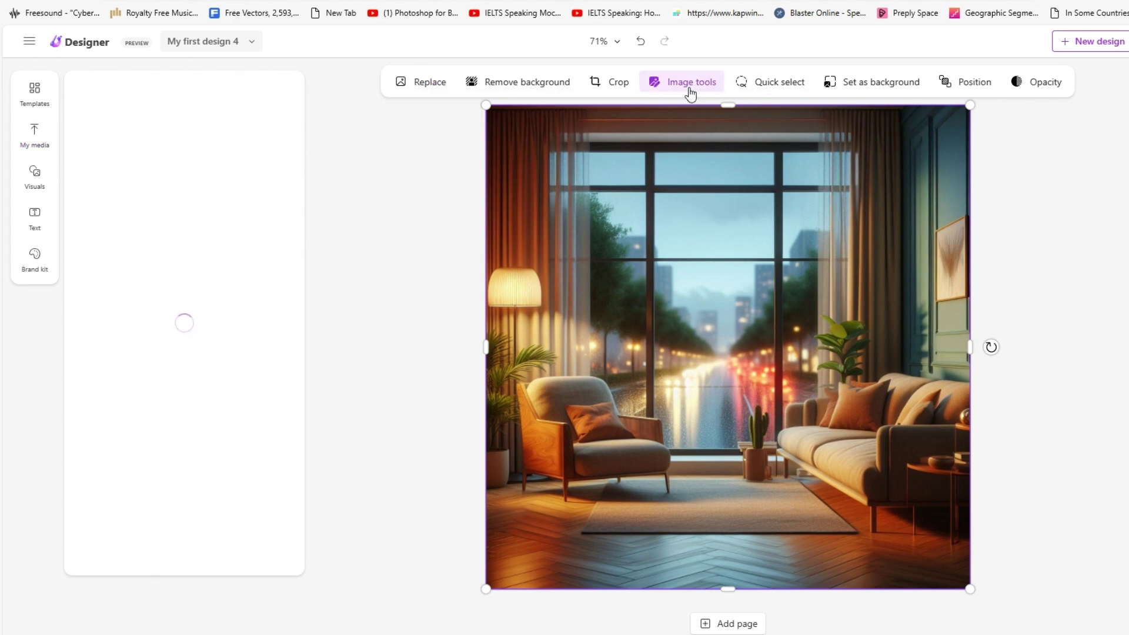
Step: Return to the Designer home page and open the Sticker Creator
click(1023, 184)
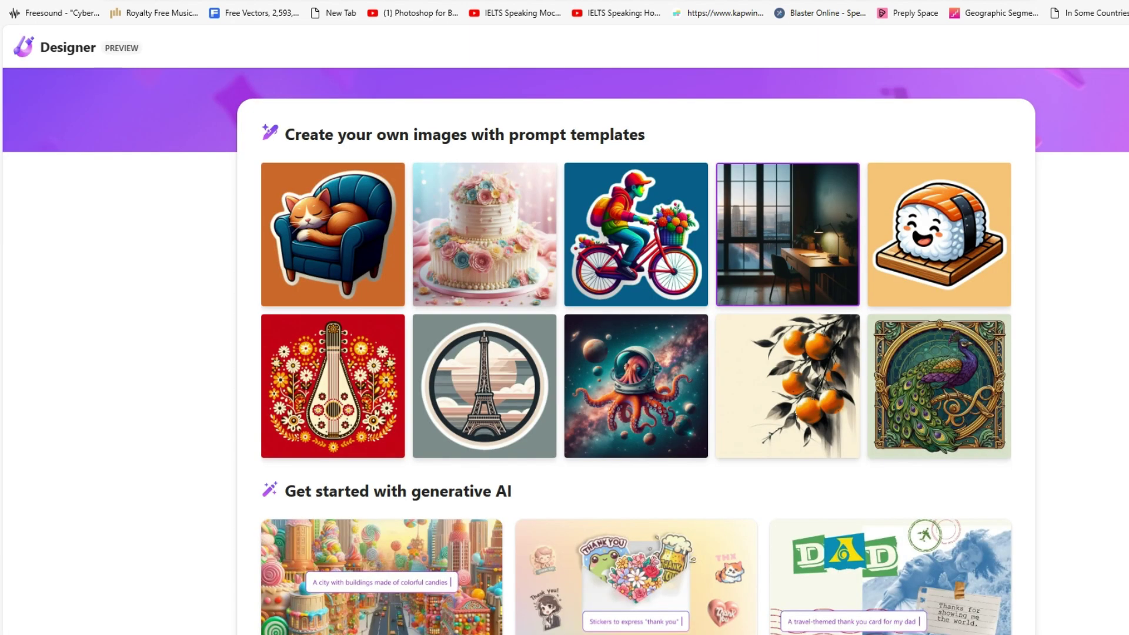
scroll(458, 412, down, 5)
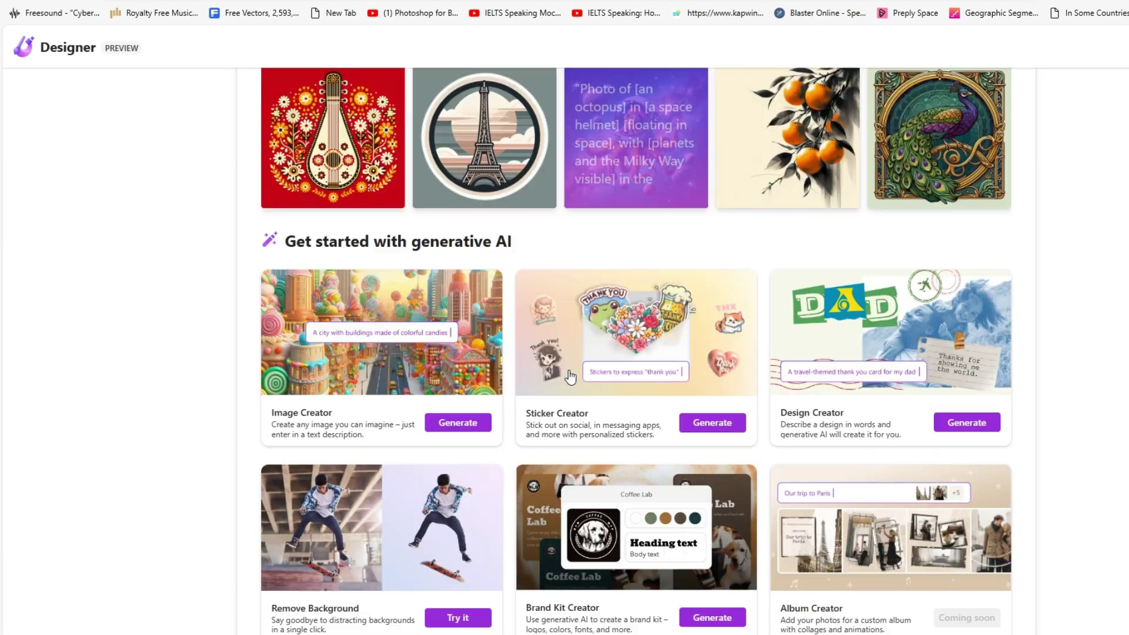
scroll(398, 428, down, 2)
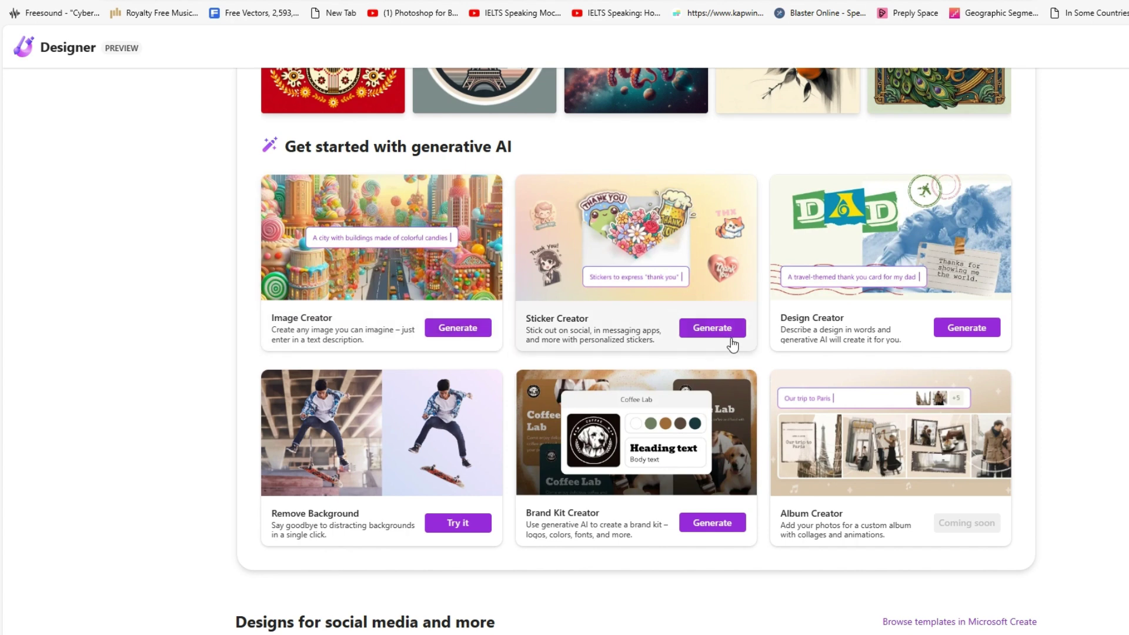
click(714, 328)
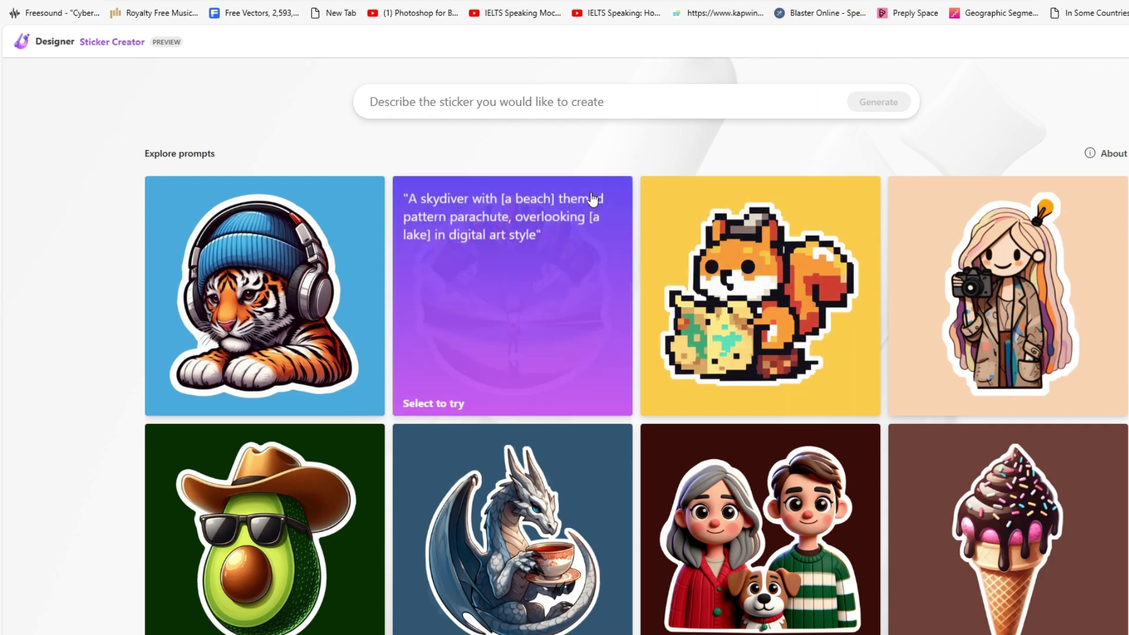
click(511, 100)
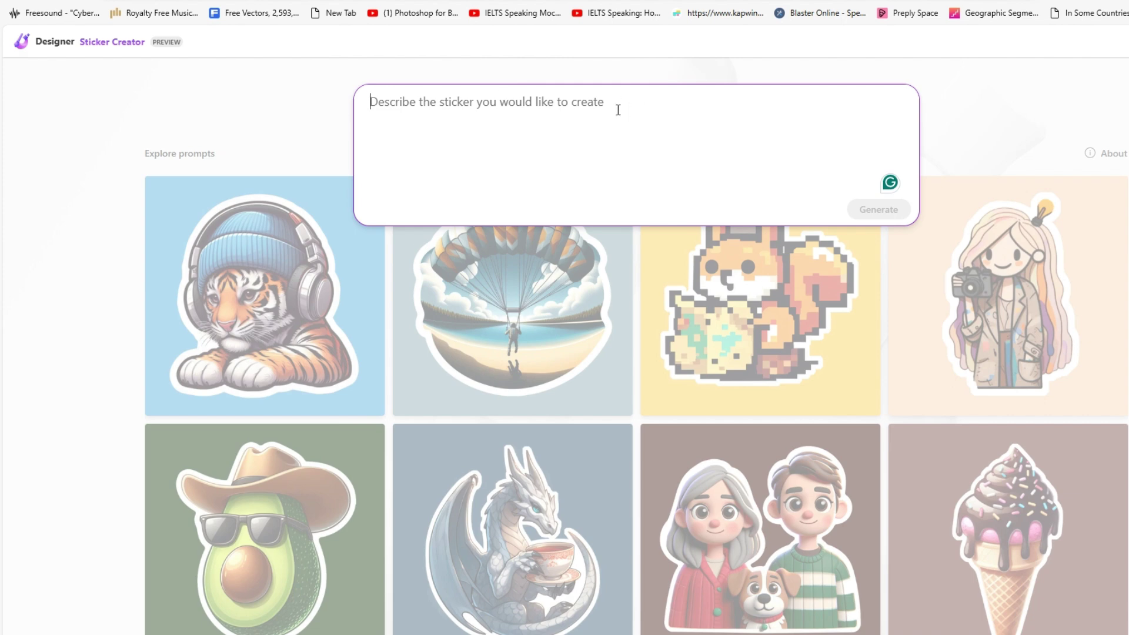
click(963, 134)
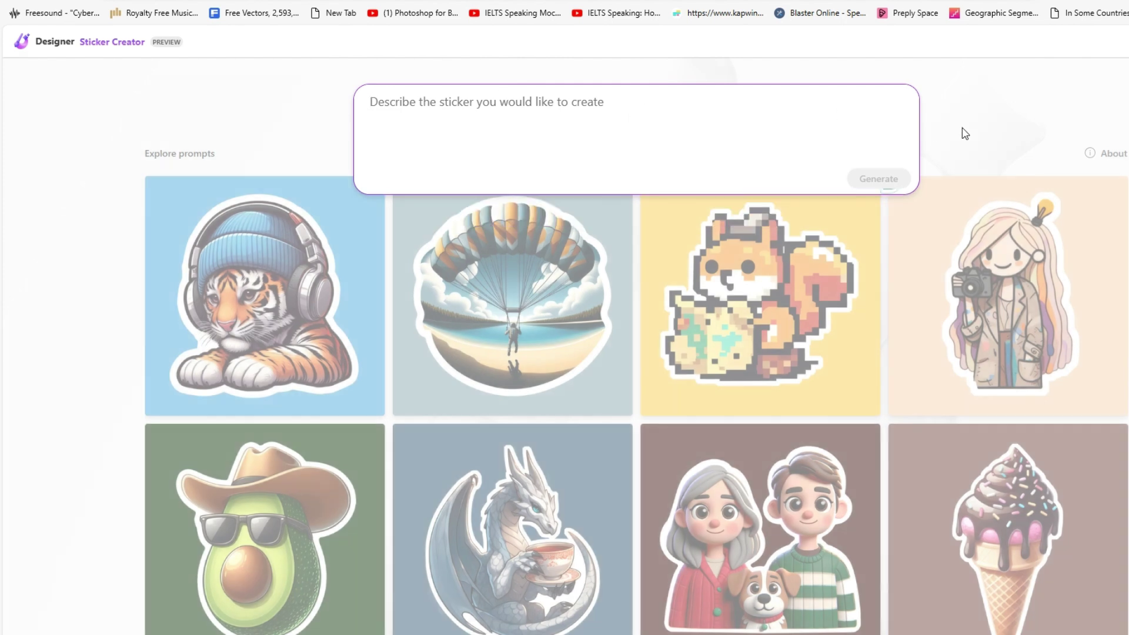
scroll(726, 335, down, 2)
scroll(732, 347, up, 2)
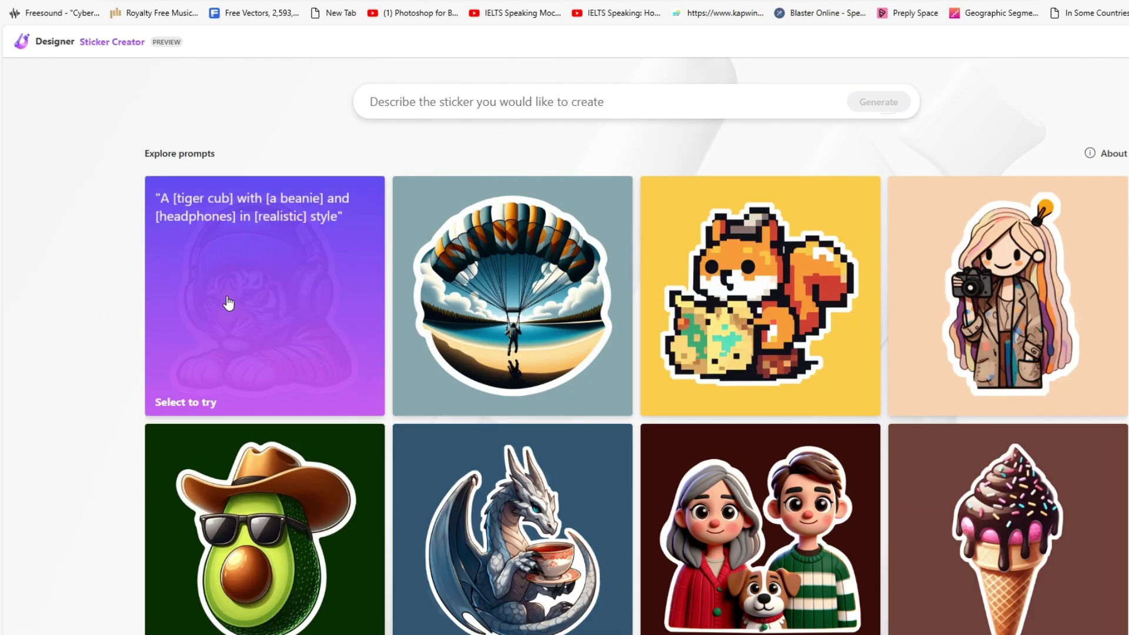
Step: Choose the tiger cub sticker prompt and replace its subject with "young boy" and the beanie with "yellow hat"
click(275, 316)
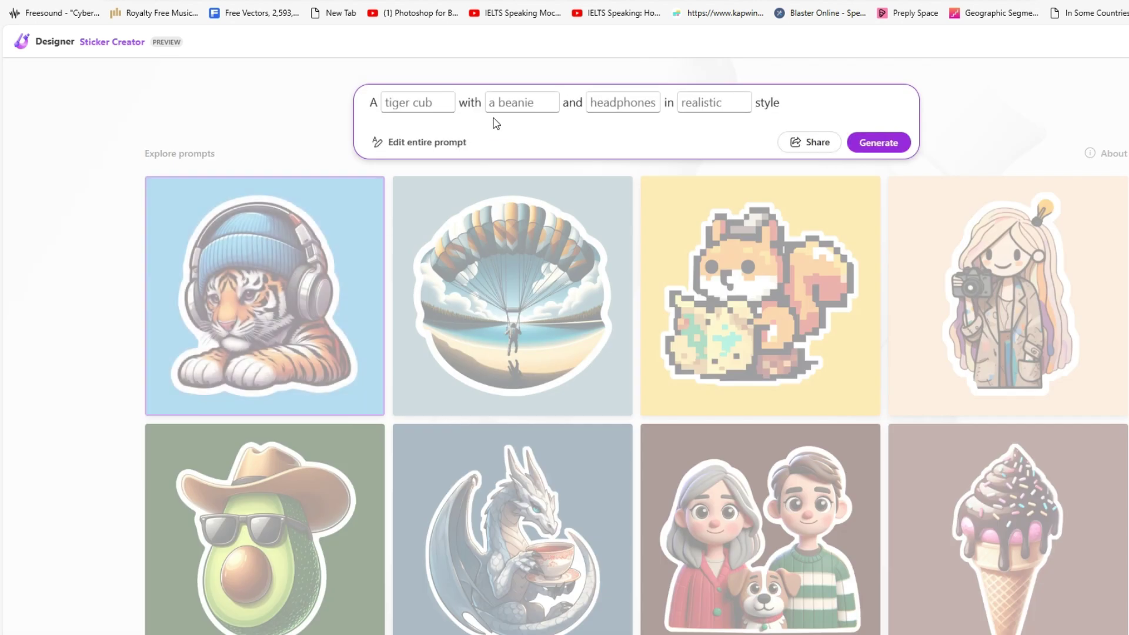
click(422, 102)
text(young boy)
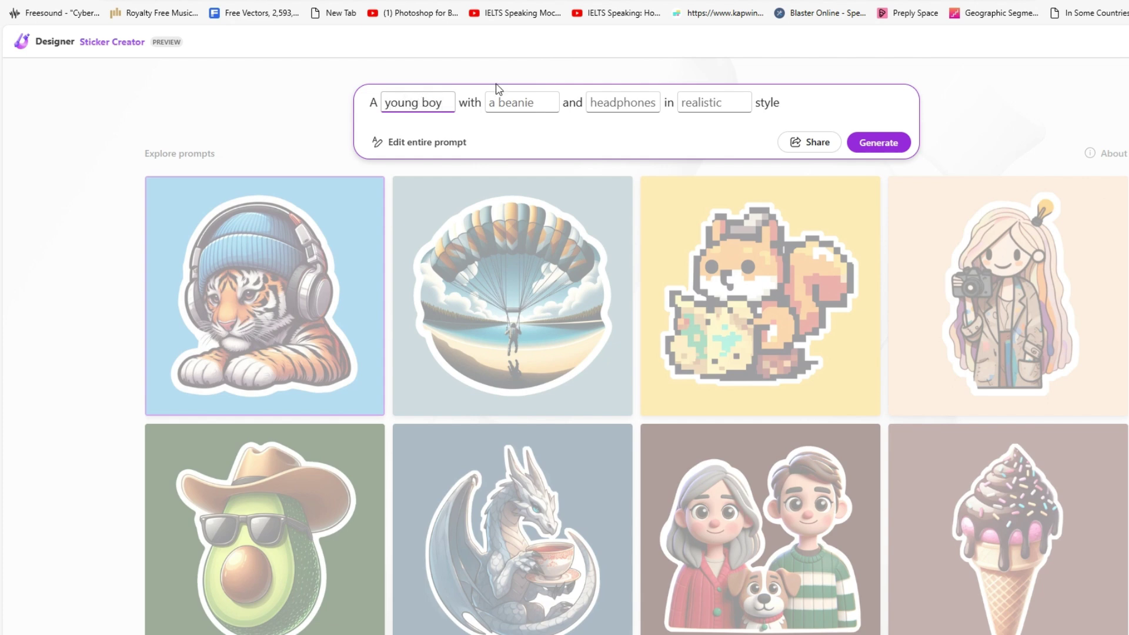
click(522, 98)
text(yellow ha)
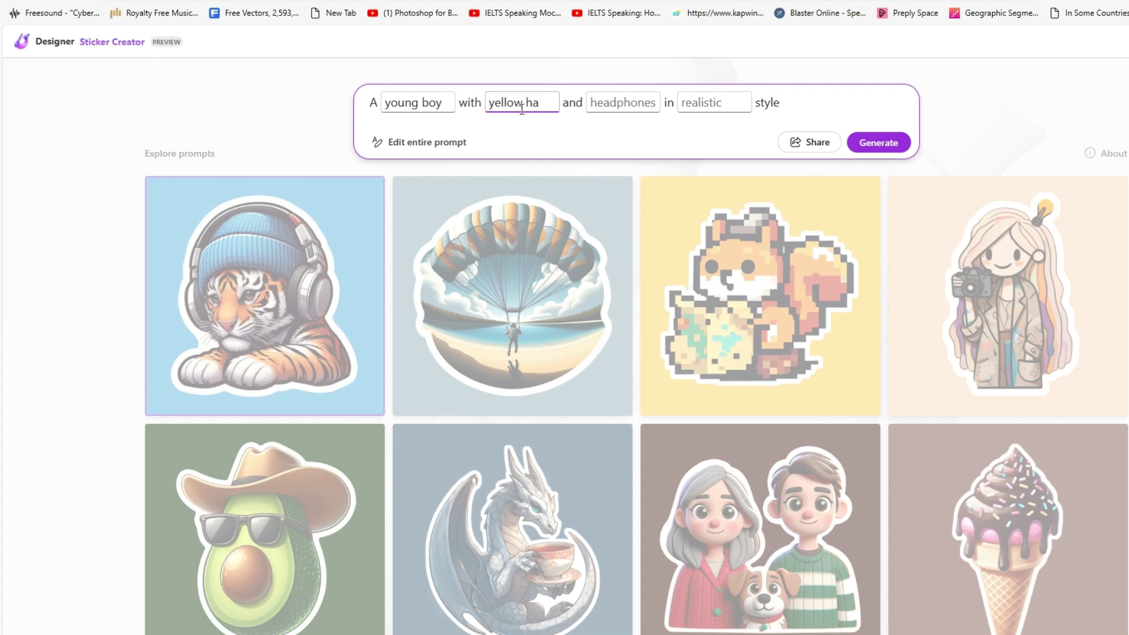
text(t)
Step: Complete the sticker prompt with "headphones" and "realistic" style and generate the stickers
click(642, 106)
text(headphones)
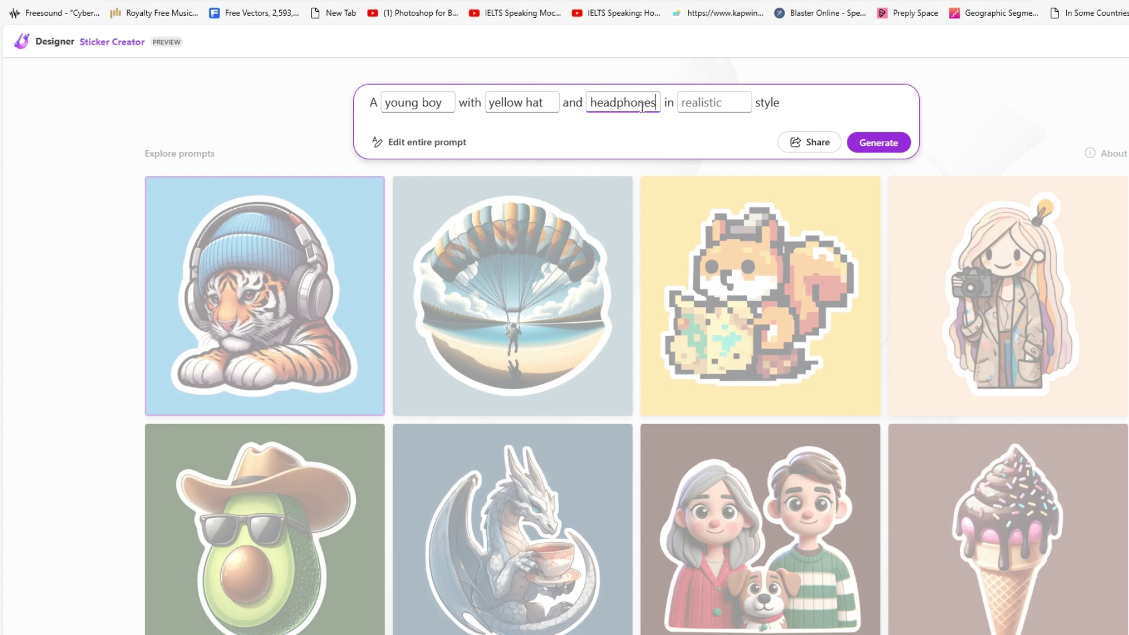
click(701, 98)
text(realistic)
click(891, 150)
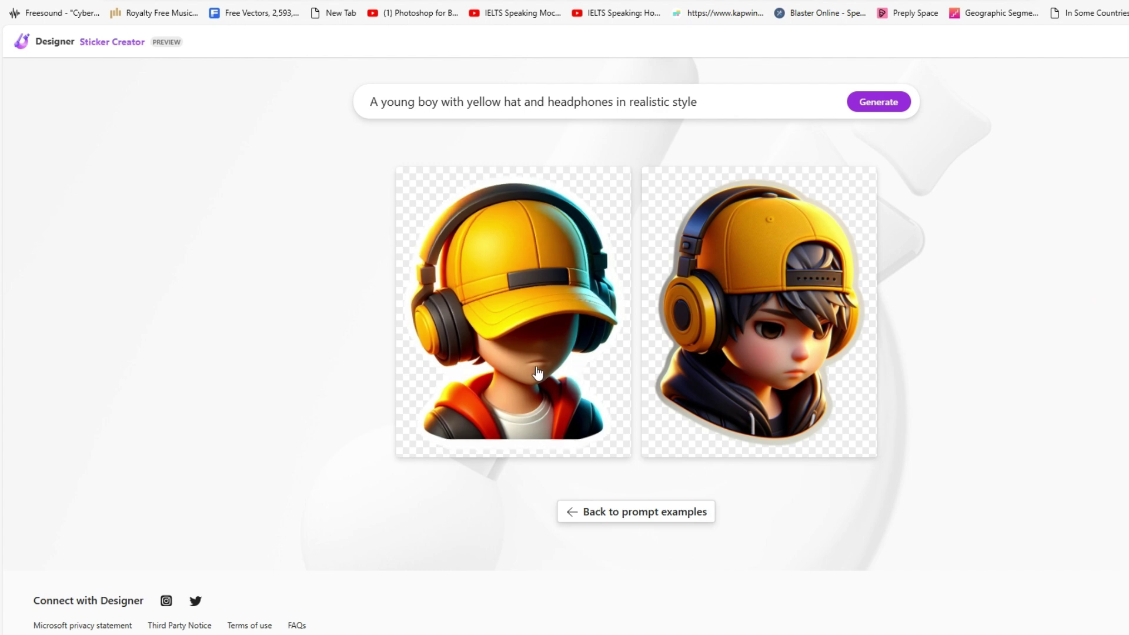
Step: View the generated sticker of the boy in a backward yellow cap enlarged, and close it
click(788, 334)
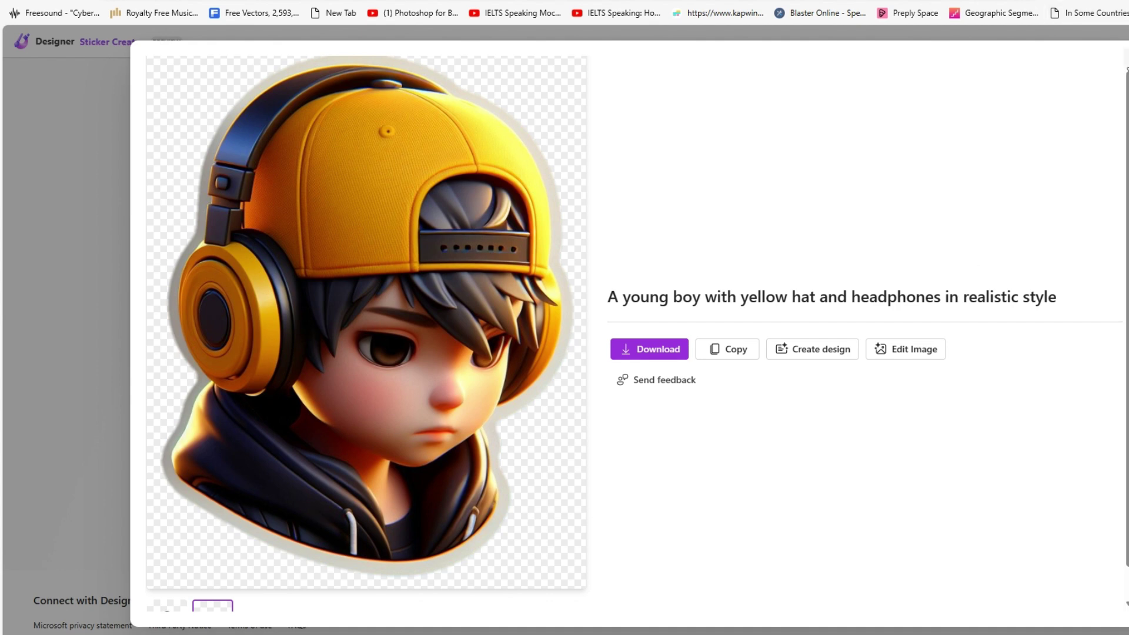
click(1125, 62)
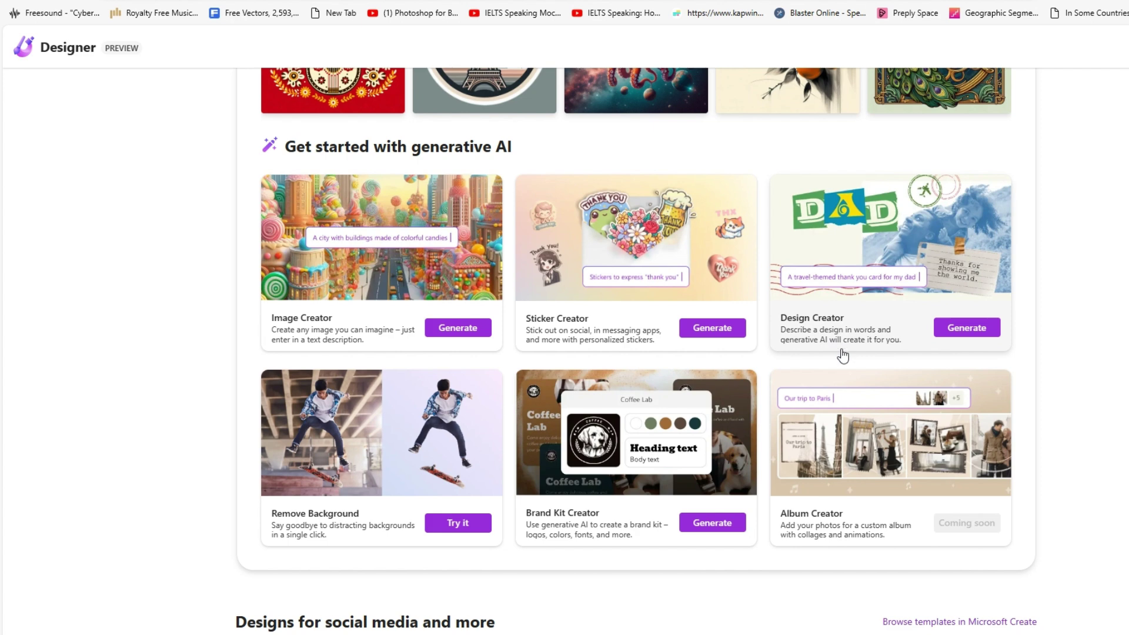
Step: Open the Brand Kit Creator from the home page and enter "booklet" as the brand name
scroll(352, 400, down, 3)
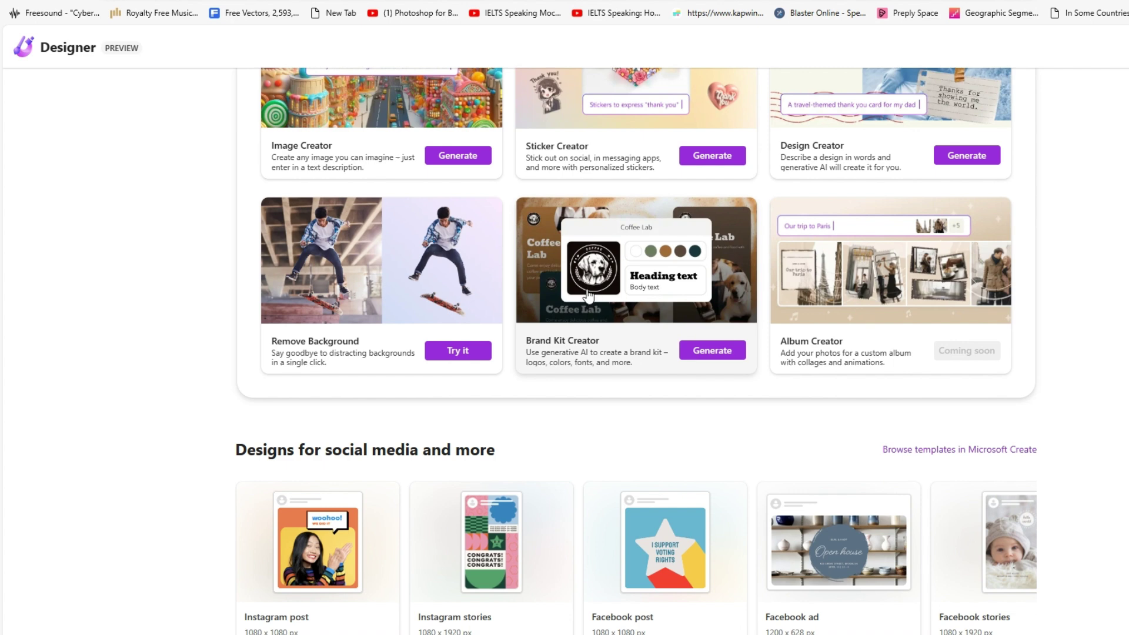
click(709, 351)
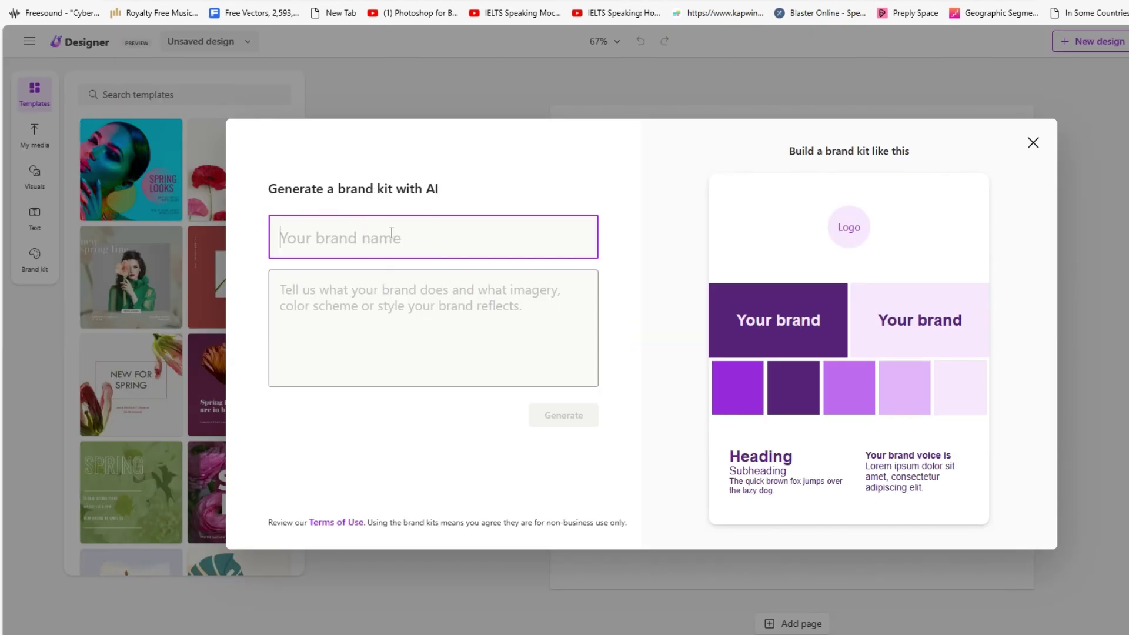
text(booklet)
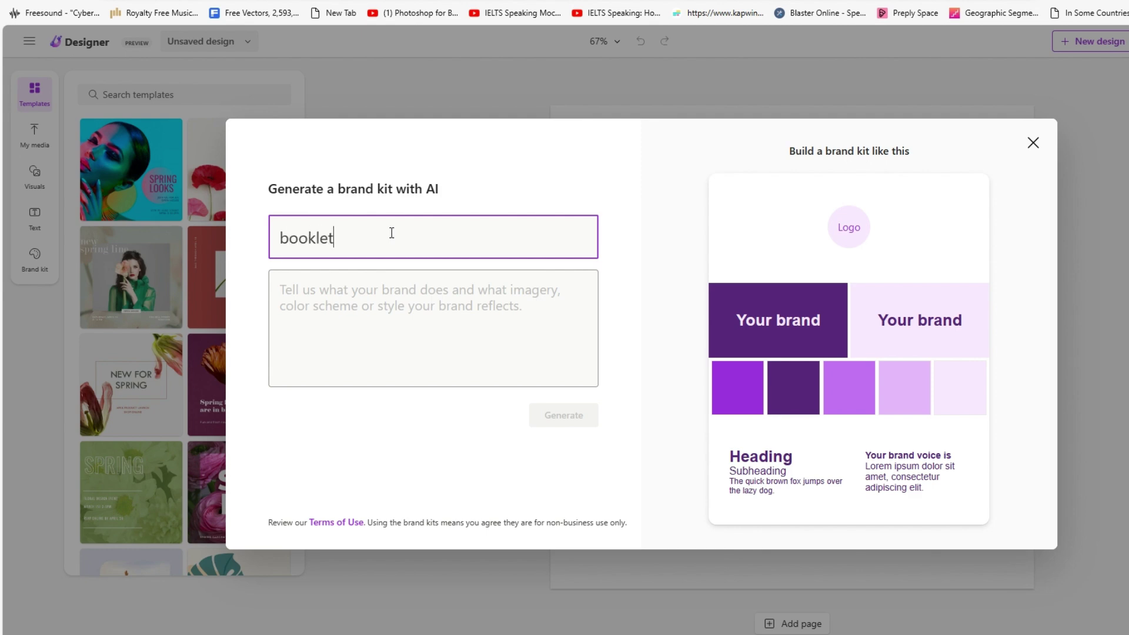
Step: Describe the brand as "An online store book, use yellow,blue and light green colors to reflect my brand"
click(357, 299)
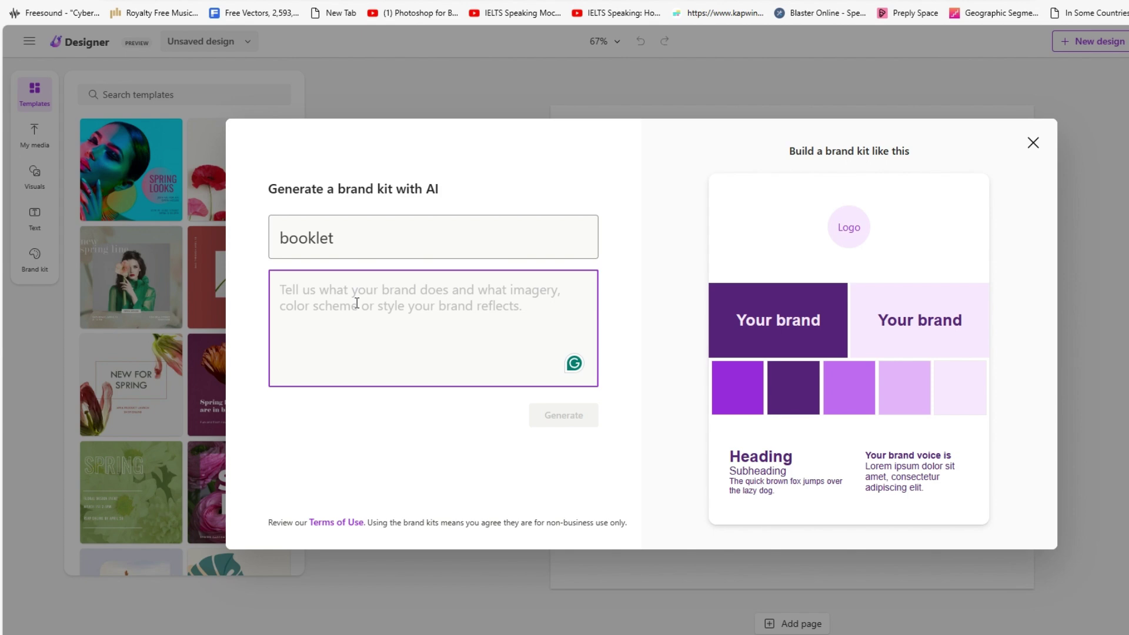
text(A)
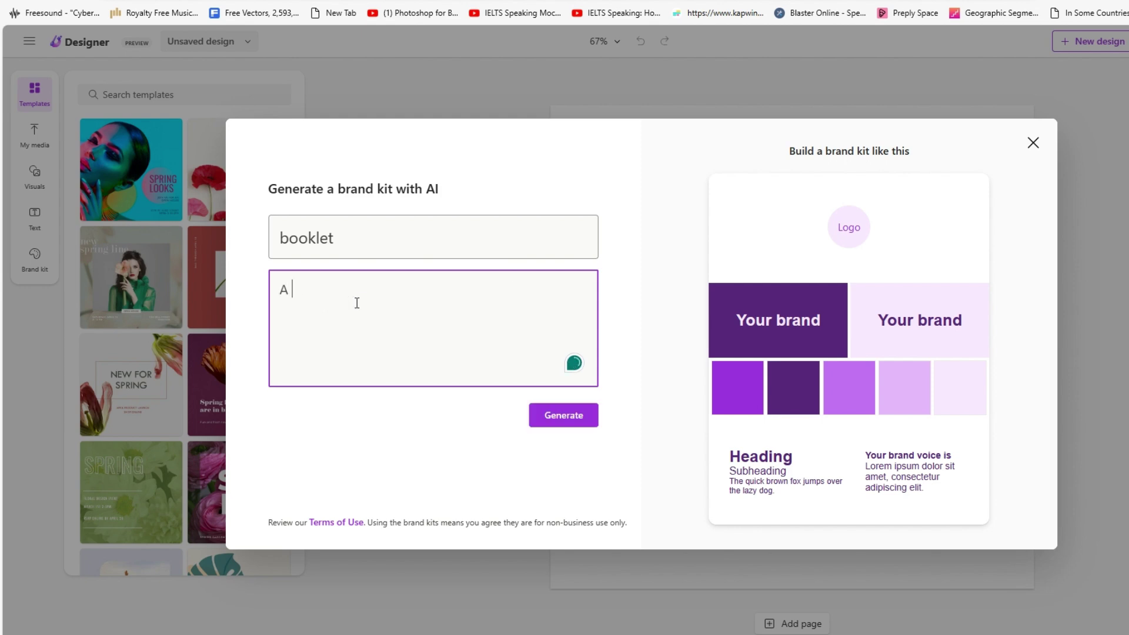
text(n online store book)
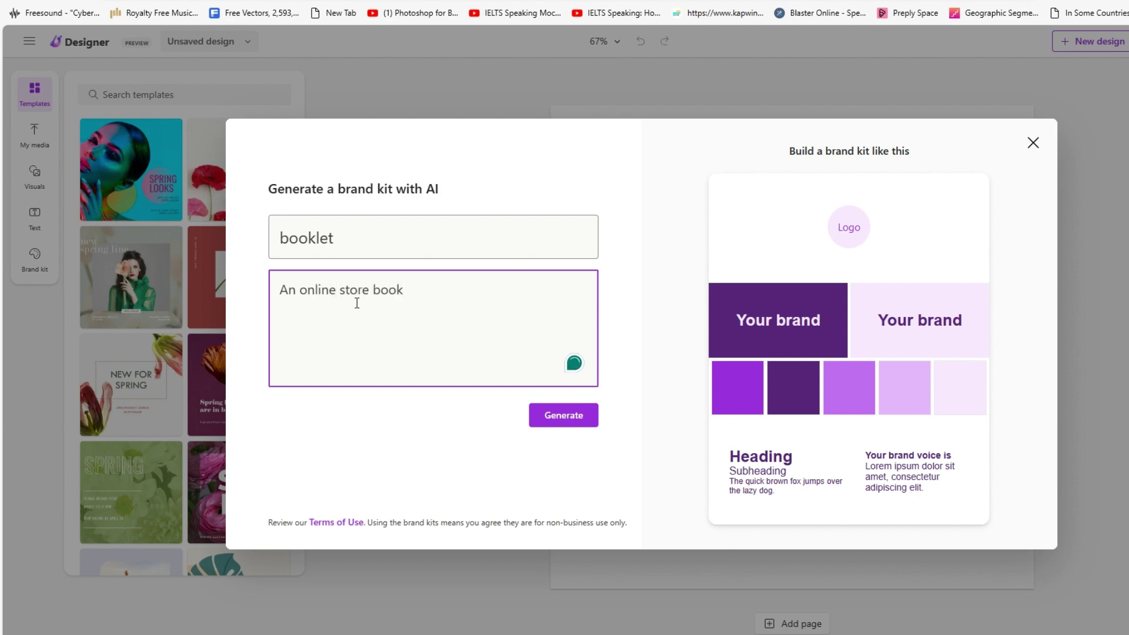
text(, use yellow,blue and )
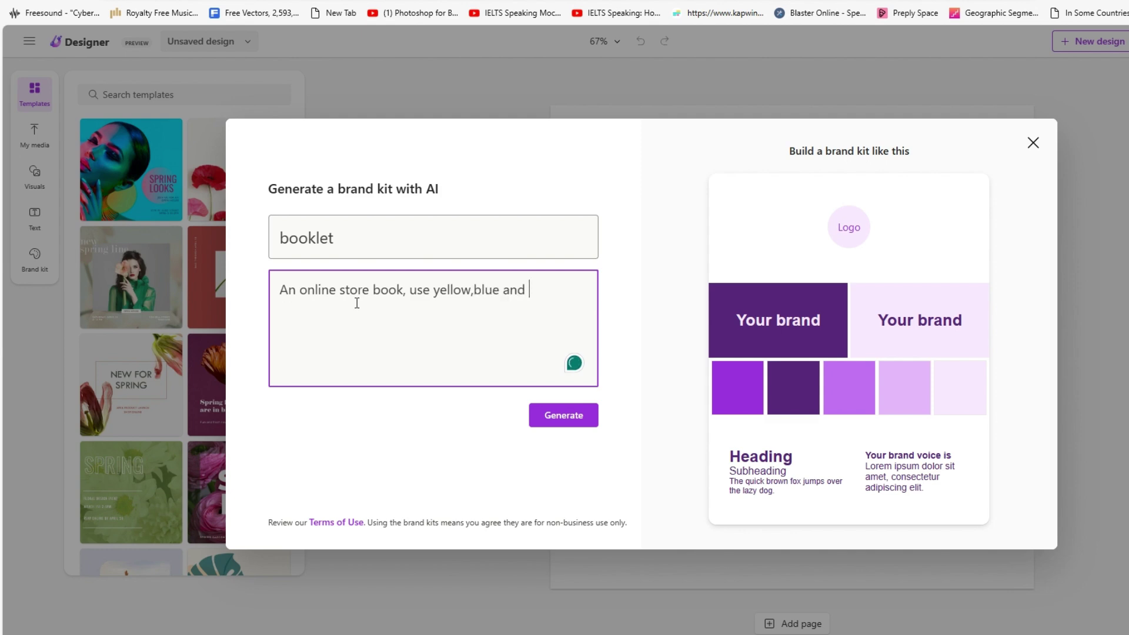
text(light green colors)
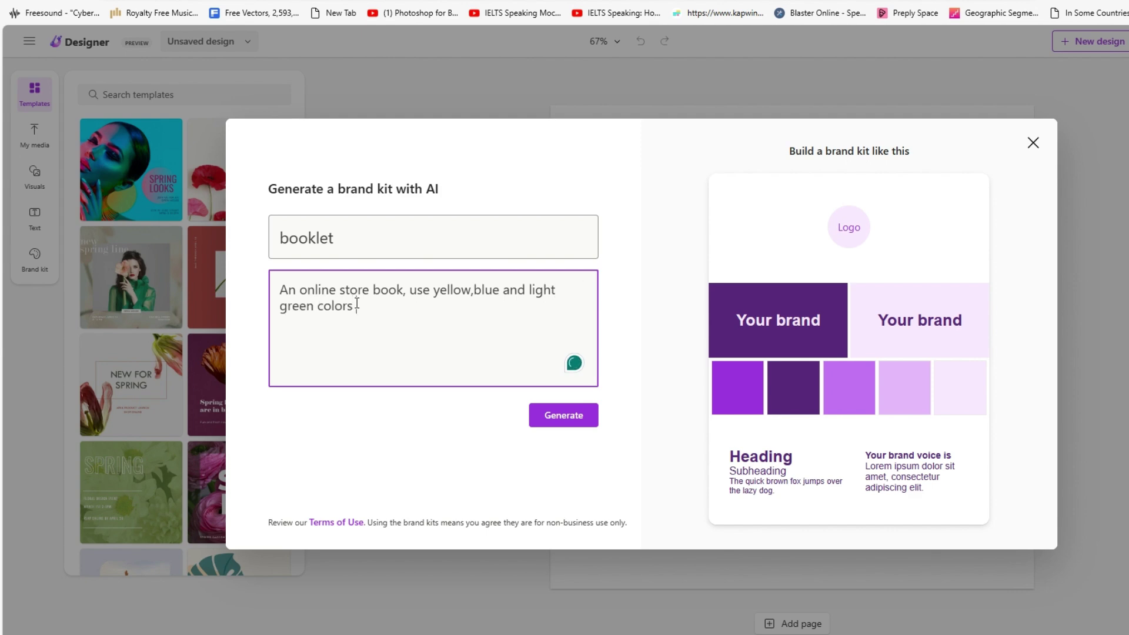
text( to reflect my b)
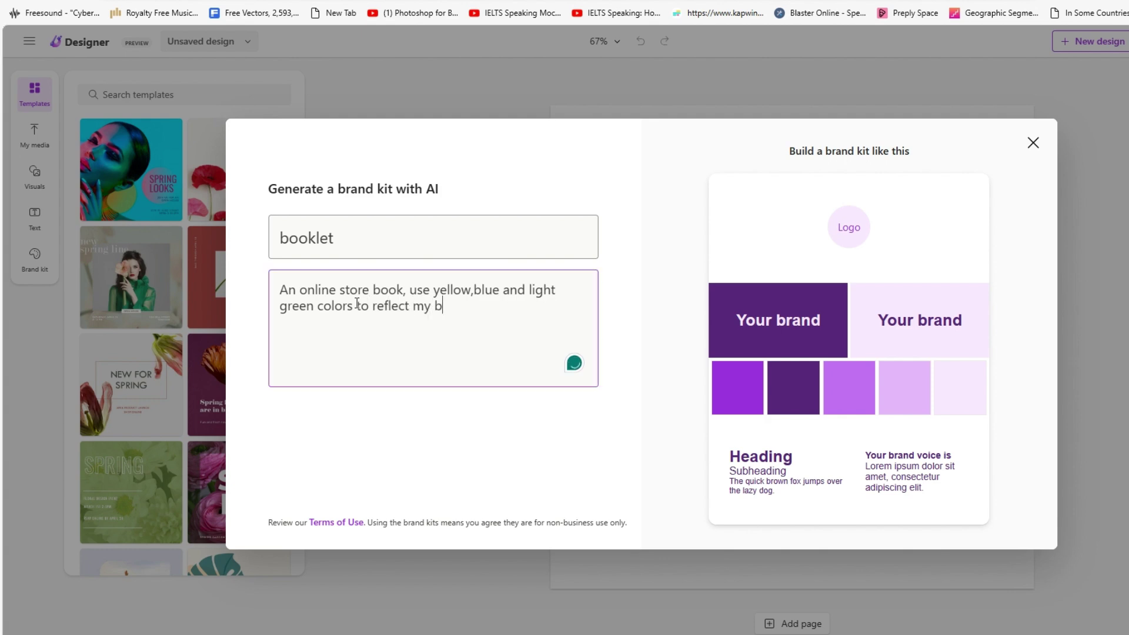
text(rand)
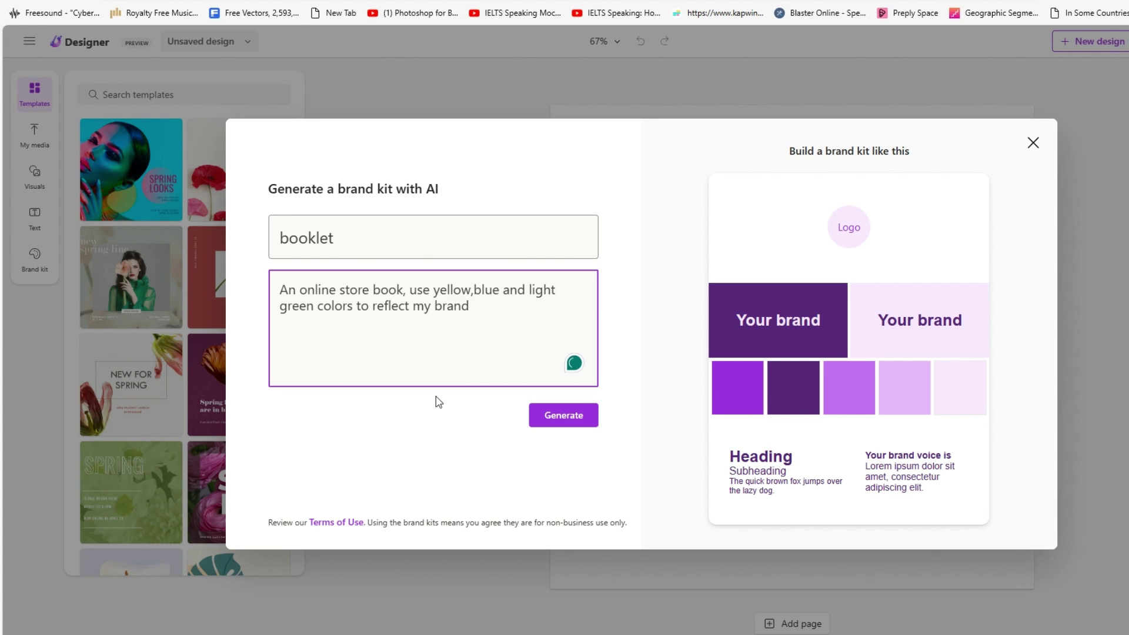
Step: Generate the brand kits and open the first one, with navy and cream banners, for customizing
click(566, 419)
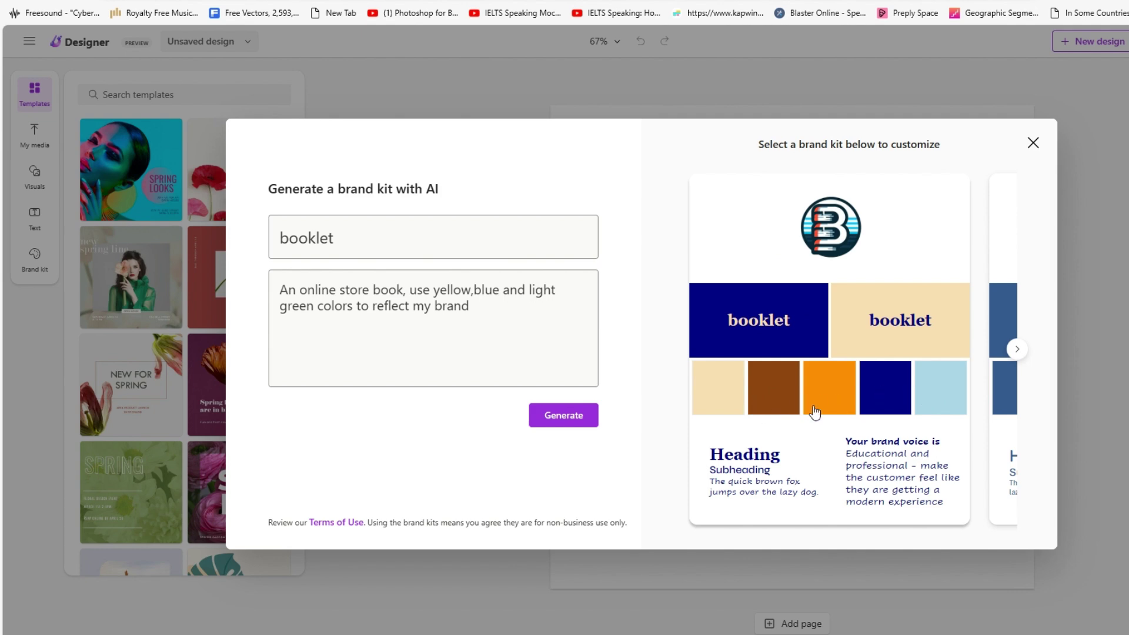
click(767, 464)
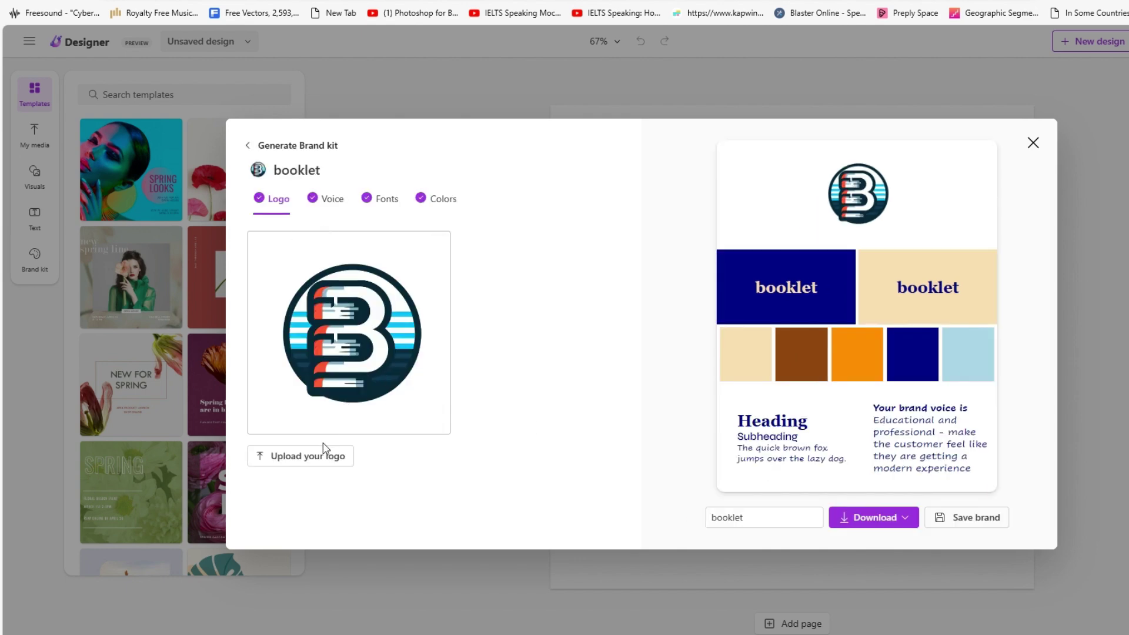
Step: Review the booklet brand kit's voice, fonts, color palette and download options
click(321, 199)
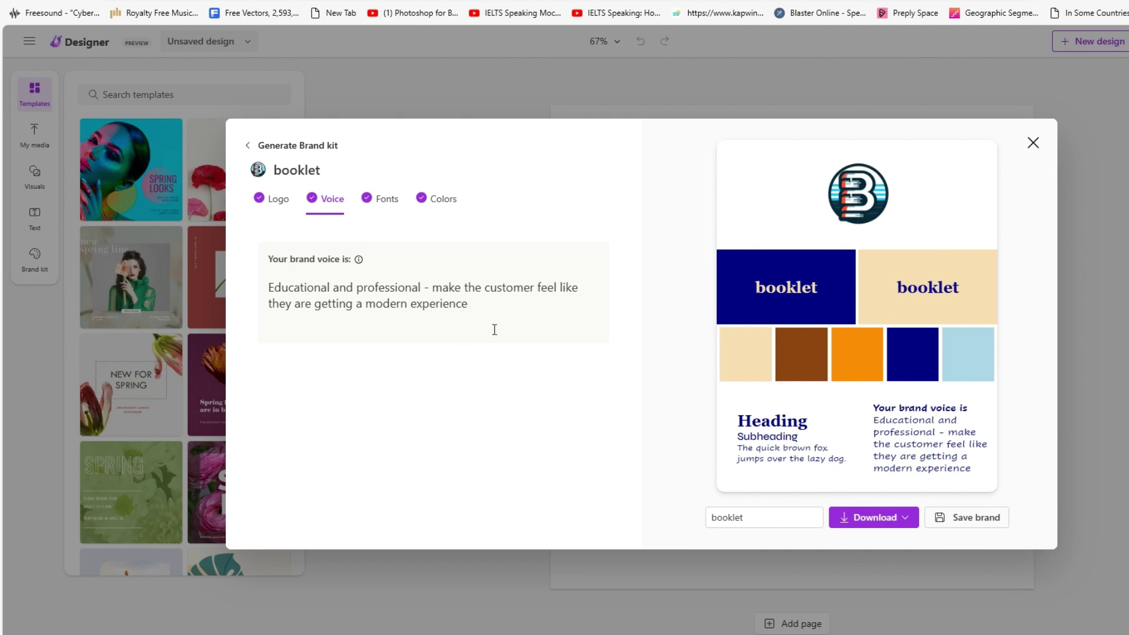
click(383, 201)
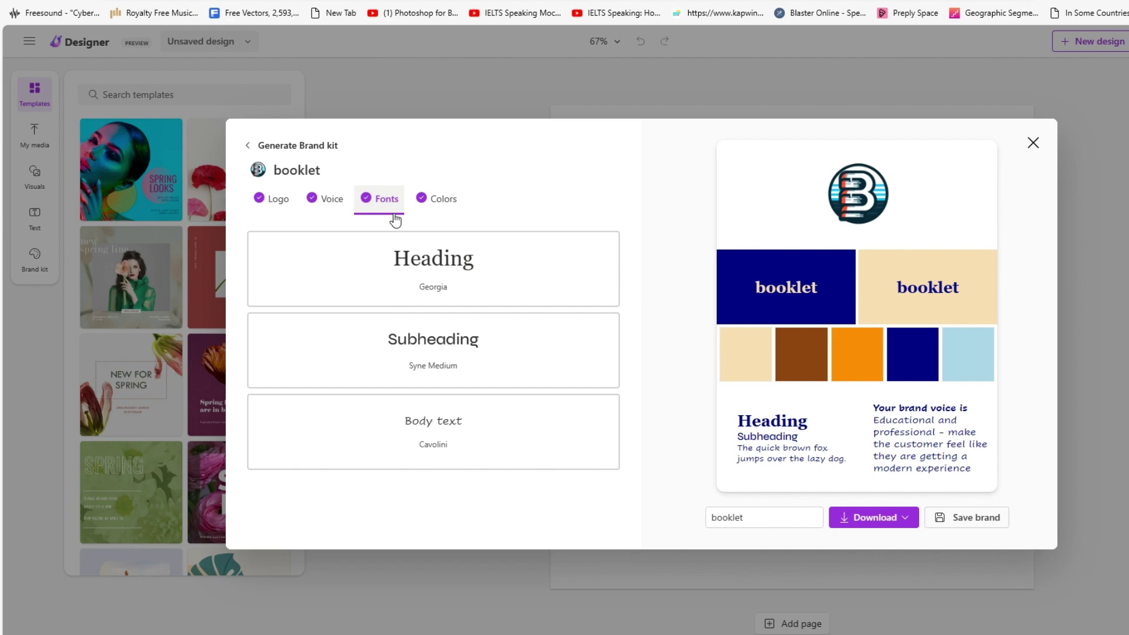
click(428, 441)
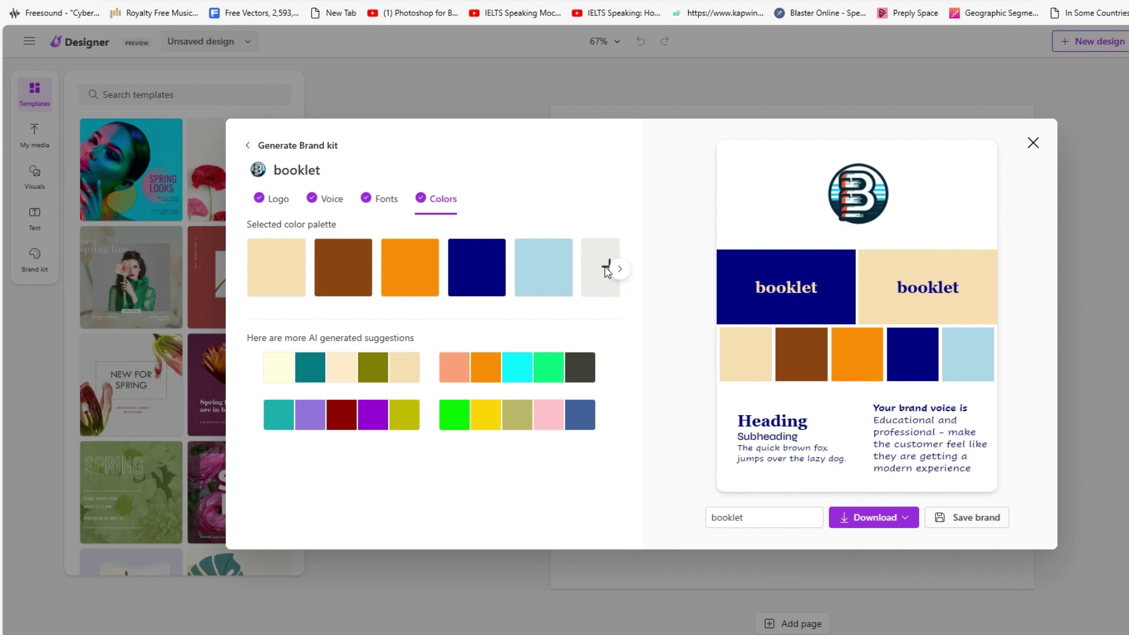
click(904, 519)
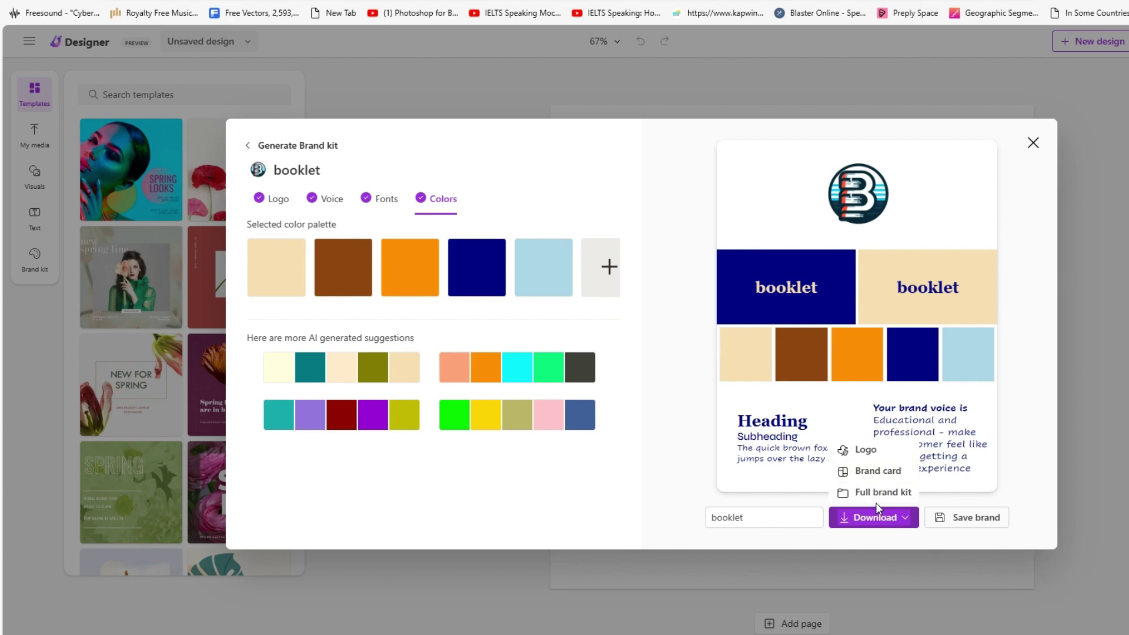
Step: Save the booklet brand, accept replacing the existing brand kit, and close the Brand Kit Creator
click(956, 520)
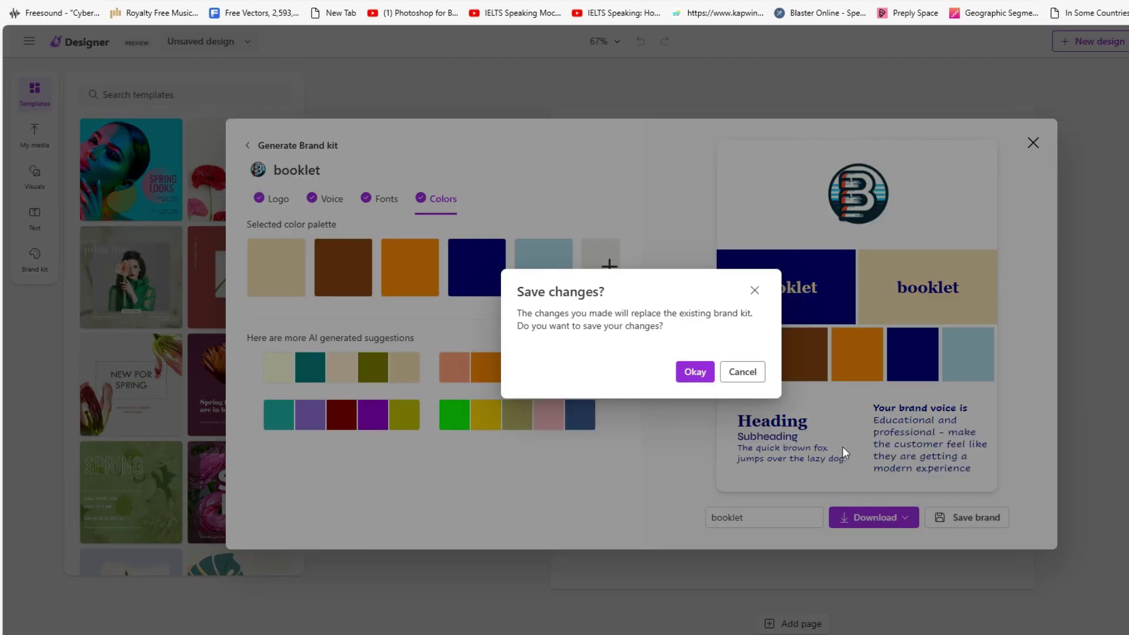
click(685, 373)
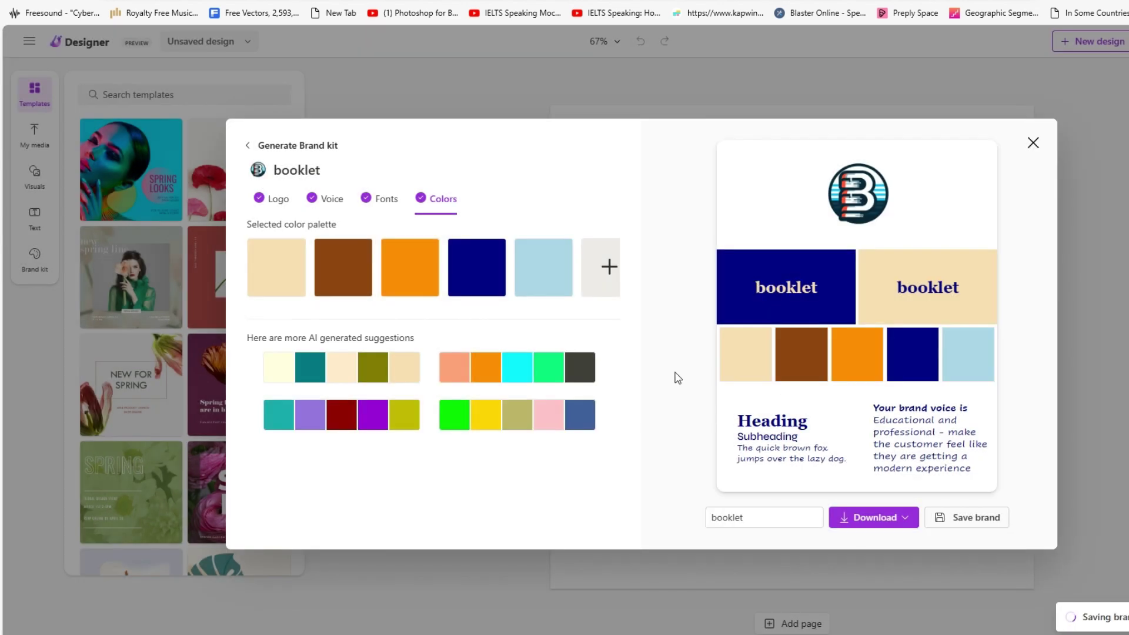
click(1035, 145)
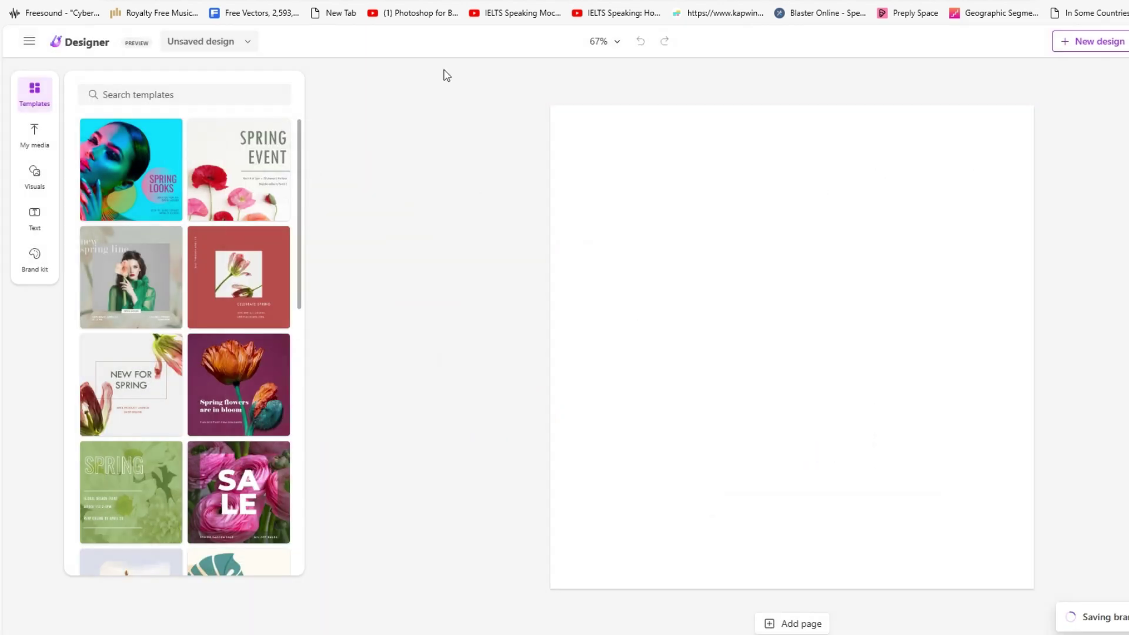
Step: Return to the home page and start a Facebook ad design of 1200 x 628 px from the social media designs
key(alt+Left)
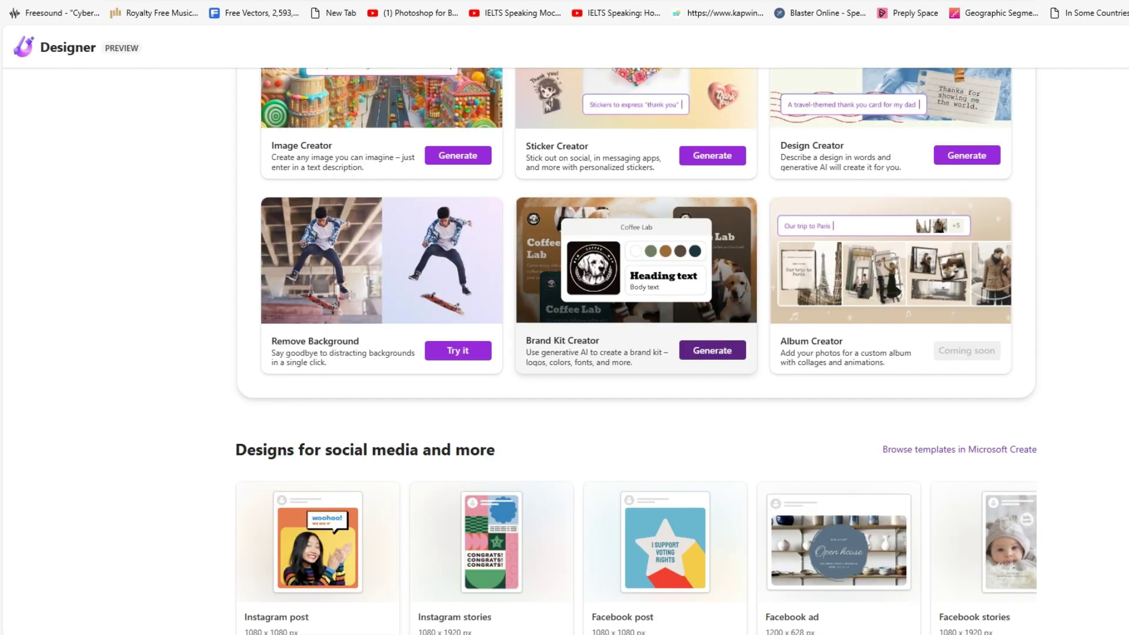
scroll(614, 419, down, 2)
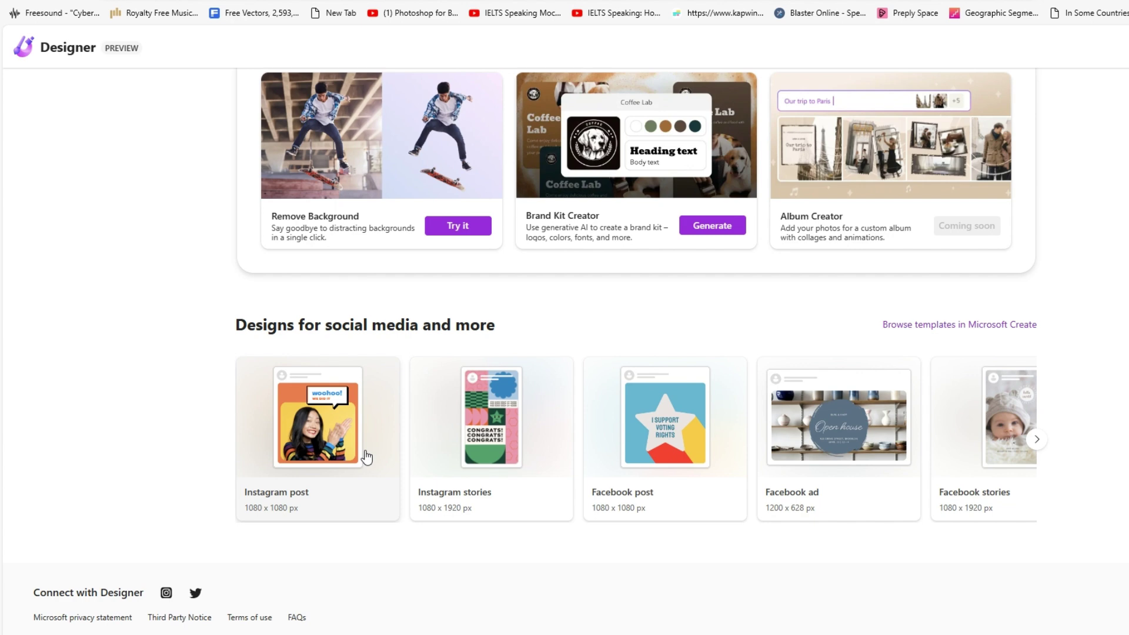
click(835, 455)
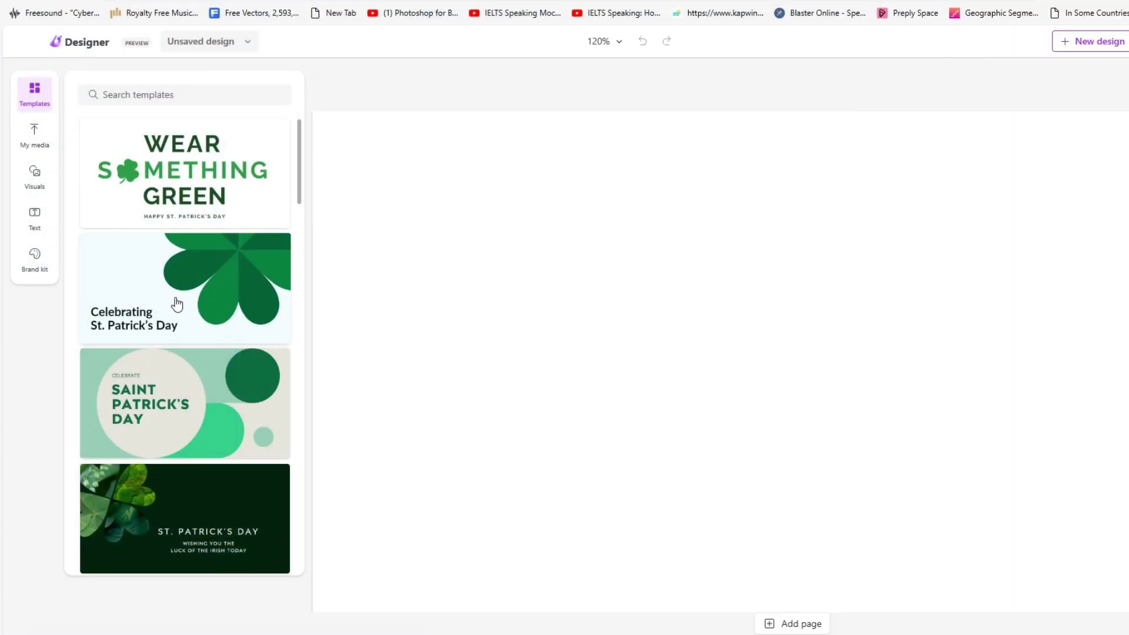
Step: Browse the Facebook ad templates and try the light blue "Celebrating St. Patrick's Day" one
scroll(200, 294, down, 8)
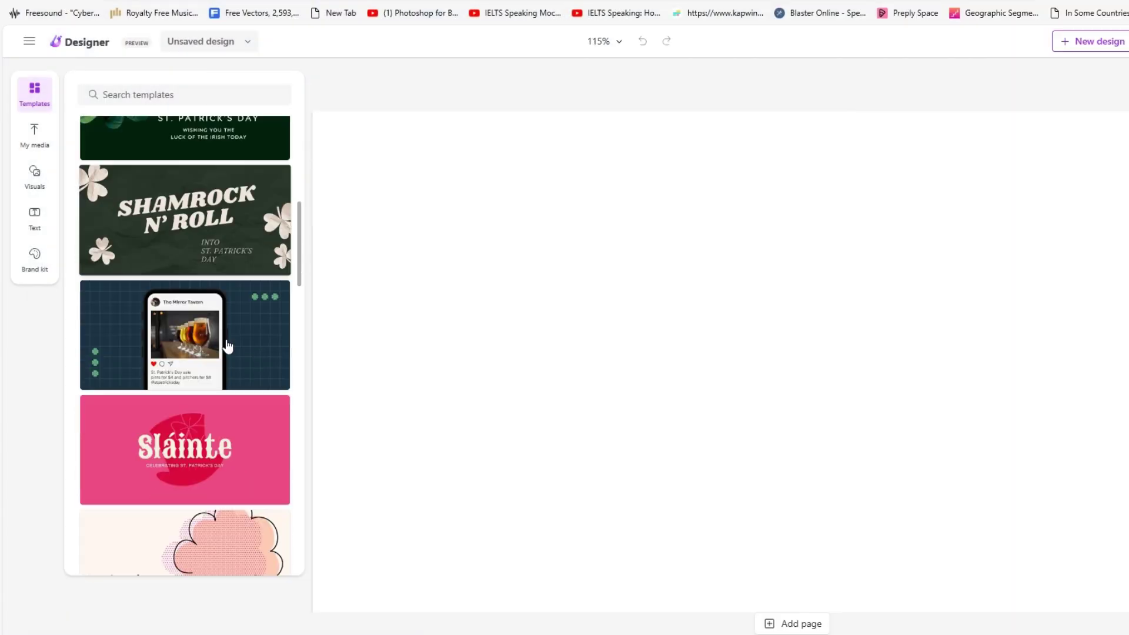
scroll(229, 347, up, 8)
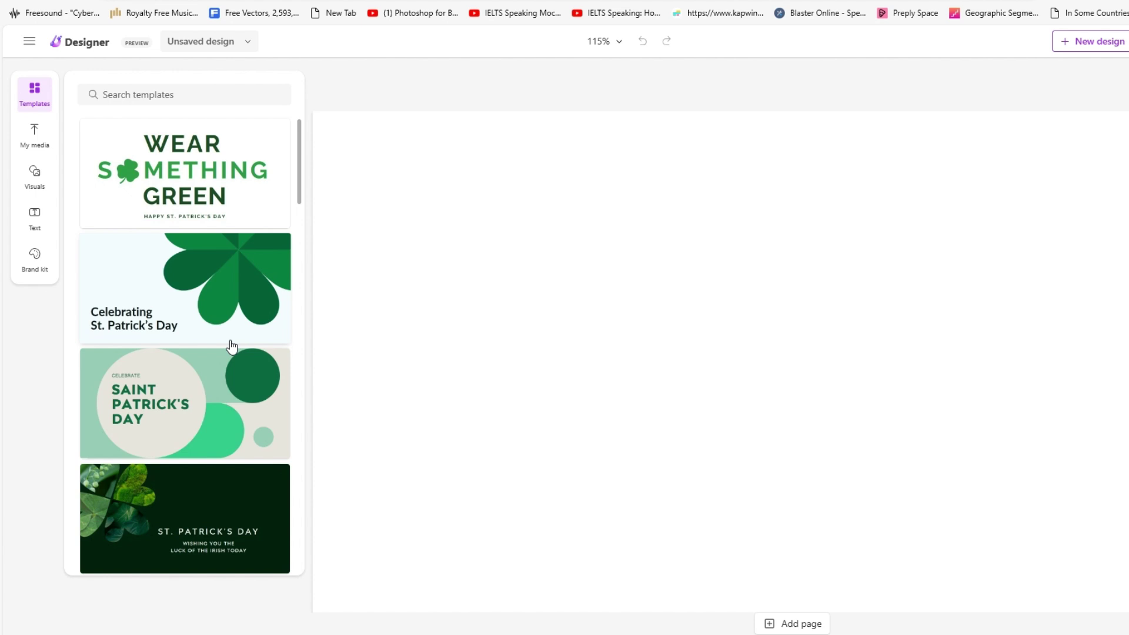
click(202, 269)
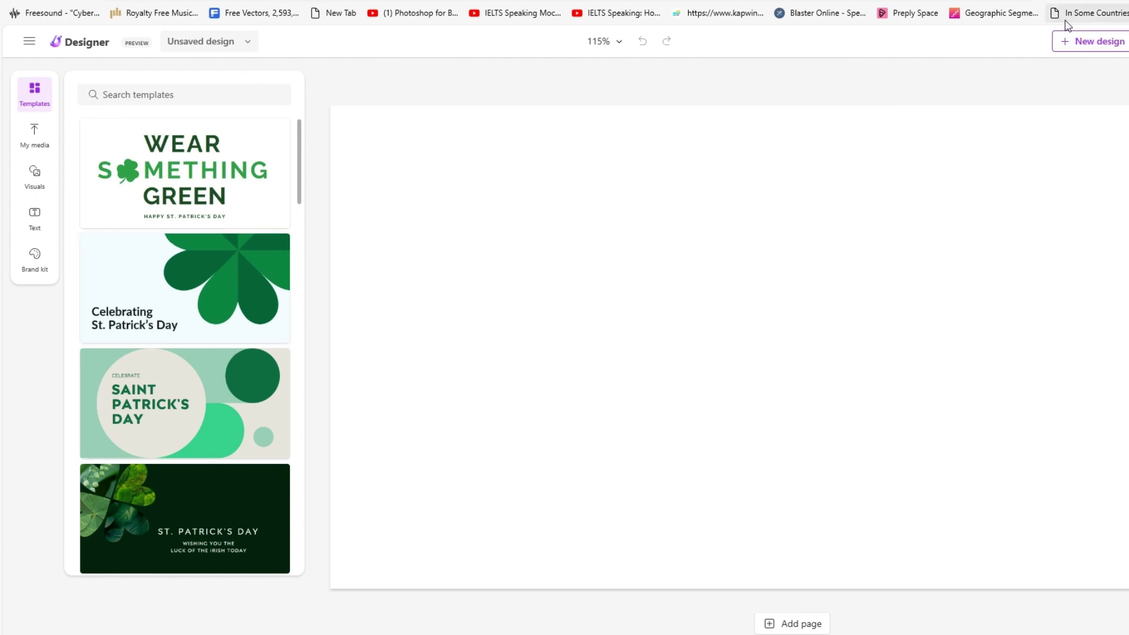
Step: Look through the visuals, text options and brand kits available for the Facebook ad design
click(33, 176)
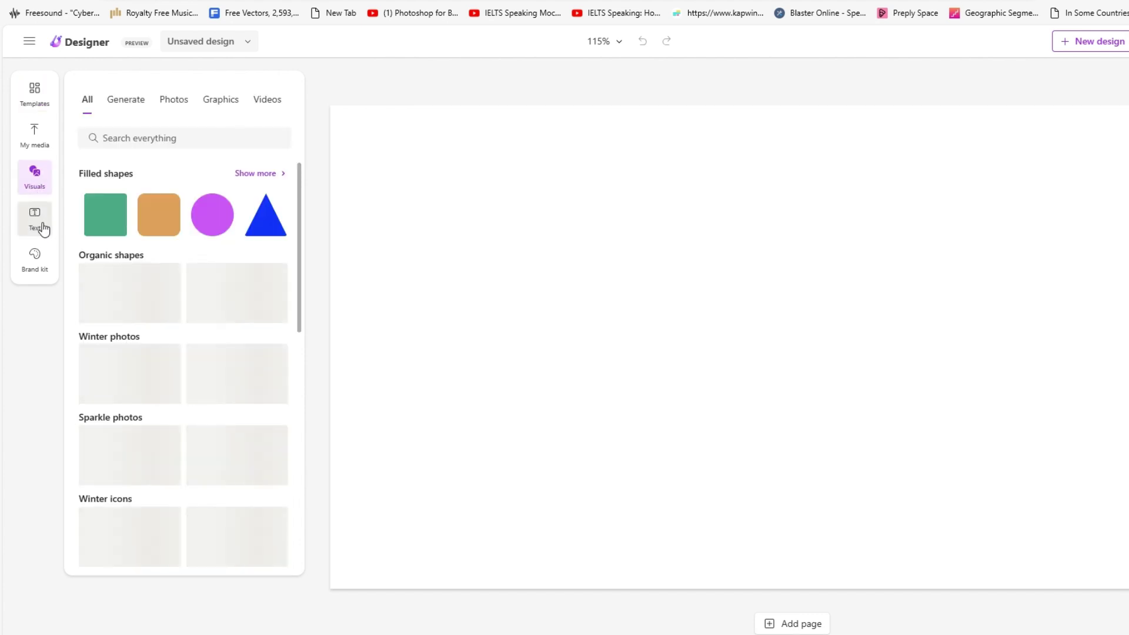
click(43, 228)
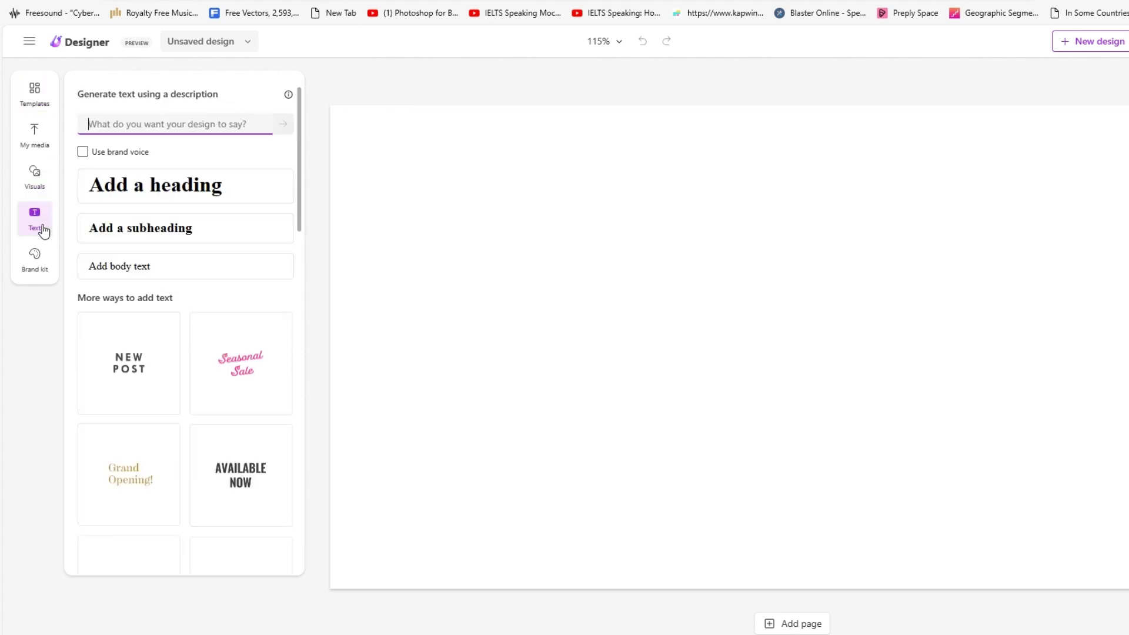
click(33, 274)
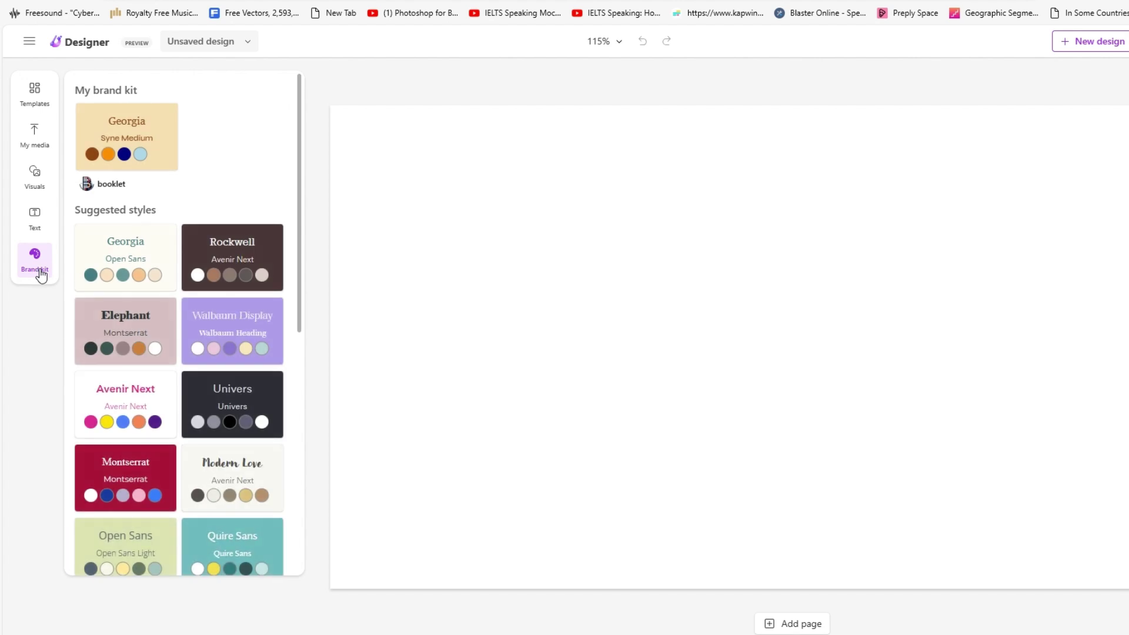